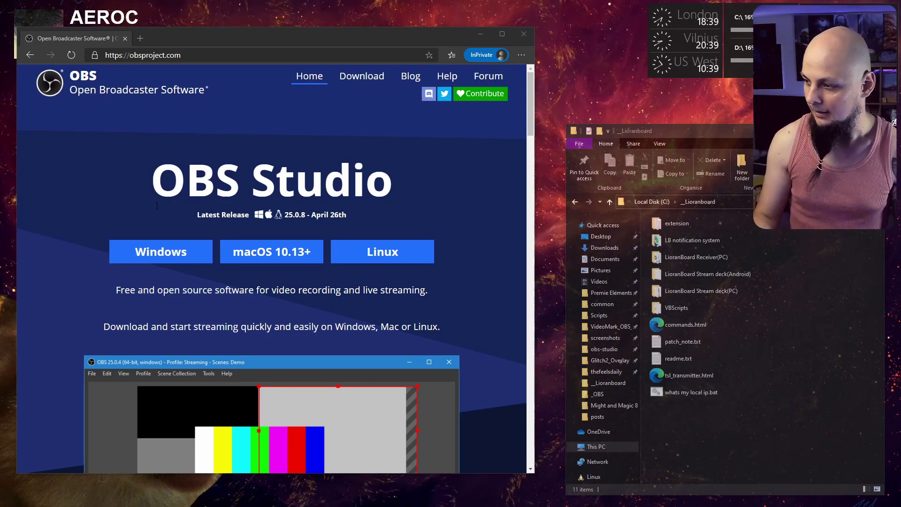
Open the OBS Studio Plugins section of the OBS forum and accept the cookie notice
{"action": "left_click", "coordinate": [489, 77]}
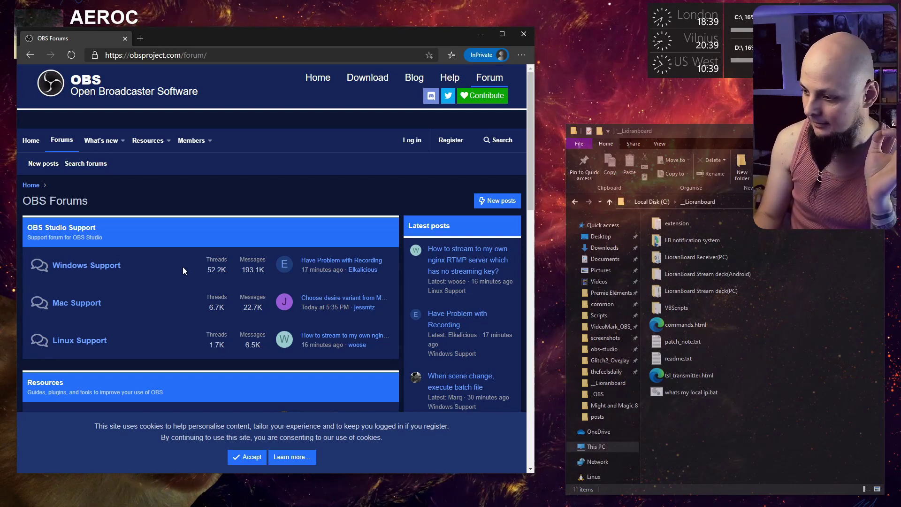
{"action": "scroll", "coordinate": [142, 323], "scroll_direction": "down", "scroll_amount": 3}
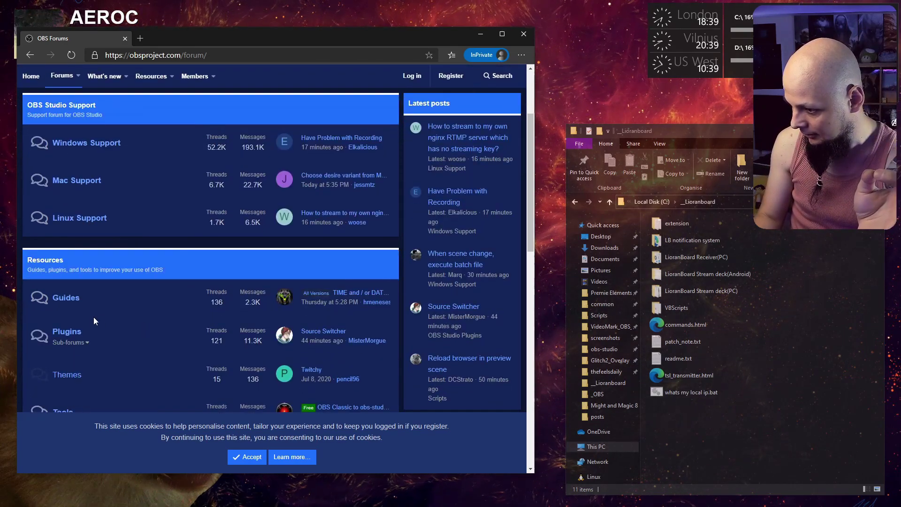
{"action": "left_click", "coordinate": [68, 332]}
{"action": "left_click", "coordinate": [245, 456]}
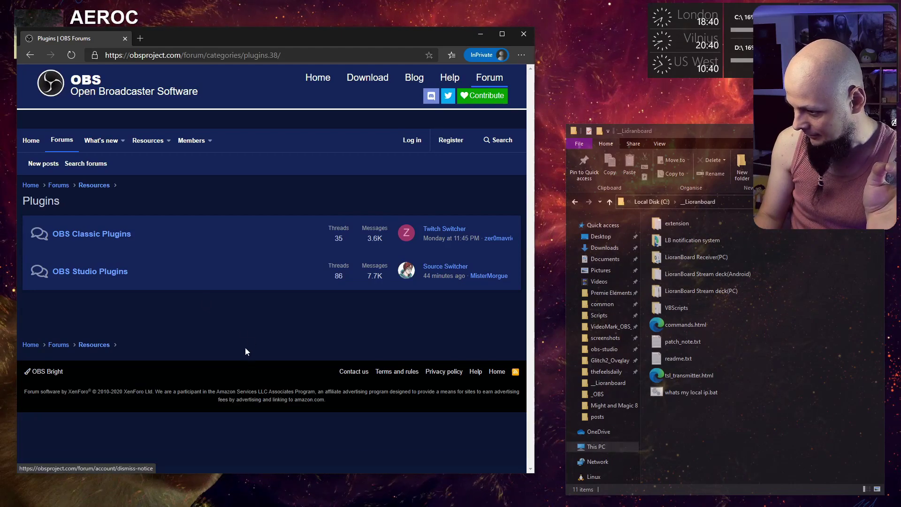
{"action": "left_click", "coordinate": [107, 273]}
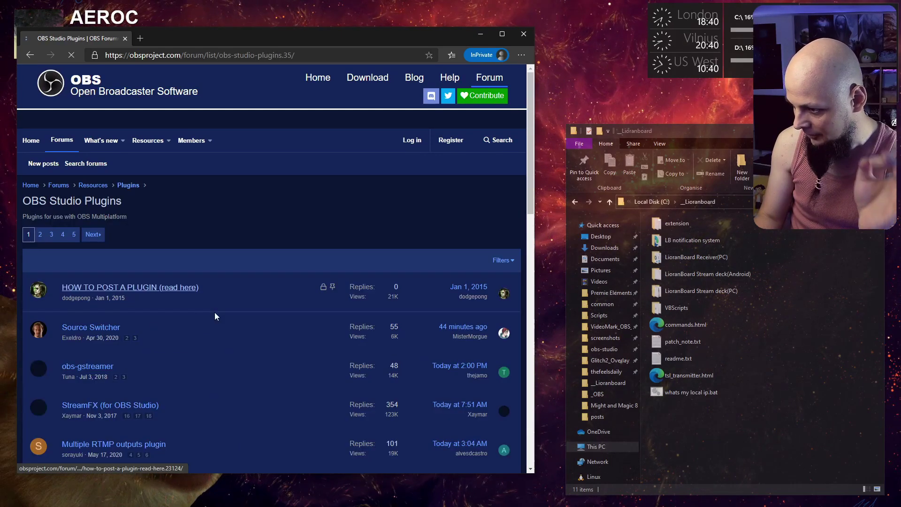
Find the obs-websocket remote-control plugin on page 2 of the OBS Studio Plugins list and open its thread
{"action": "scroll", "coordinate": [230, 308], "scroll_direction": "down", "scroll_amount": 3}
{"action": "scroll", "coordinate": [230, 313], "scroll_direction": "down", "scroll_amount": 3}
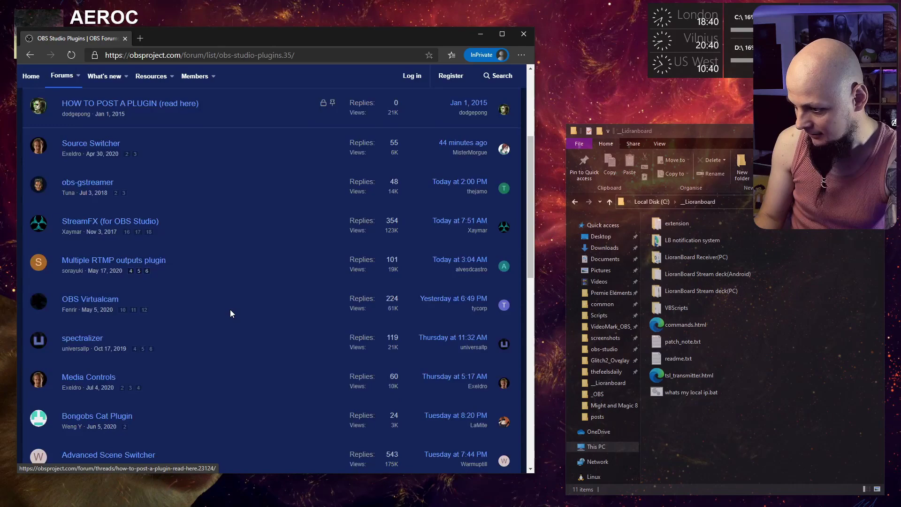
{"action": "scroll", "coordinate": [230, 314], "scroll_direction": "down", "scroll_amount": 3}
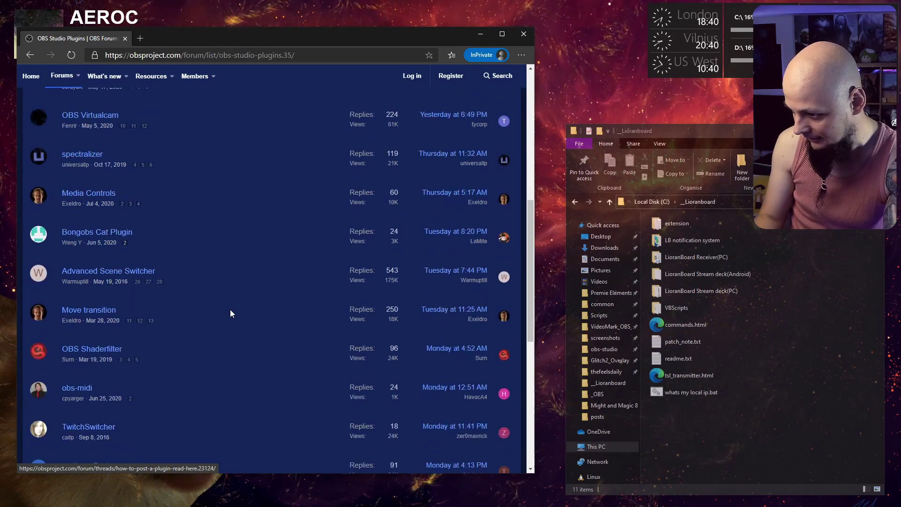
{"action": "scroll", "coordinate": [230, 313], "scroll_direction": "down", "scroll_amount": 3}
{"action": "scroll", "coordinate": [230, 314], "scroll_direction": "down", "scroll_amount": 4}
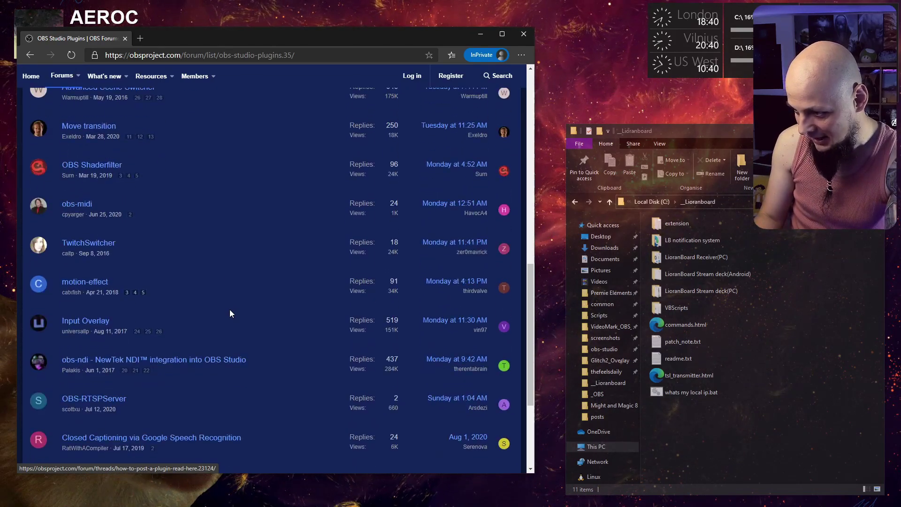
{"action": "scroll", "coordinate": [230, 314], "scroll_direction": "down", "scroll_amount": 2}
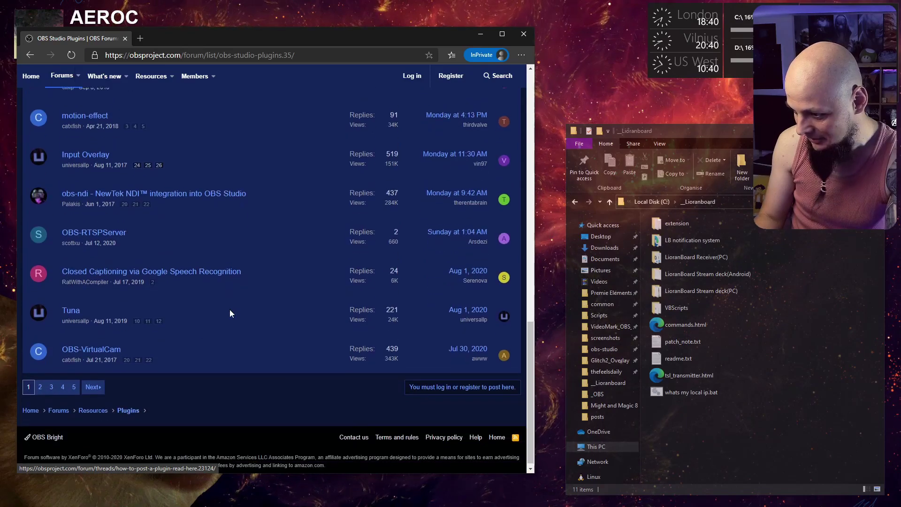
{"action": "left_click", "coordinate": [92, 380]}
{"action": "scroll", "coordinate": [251, 313], "scroll_direction": "down", "scroll_amount": 3}
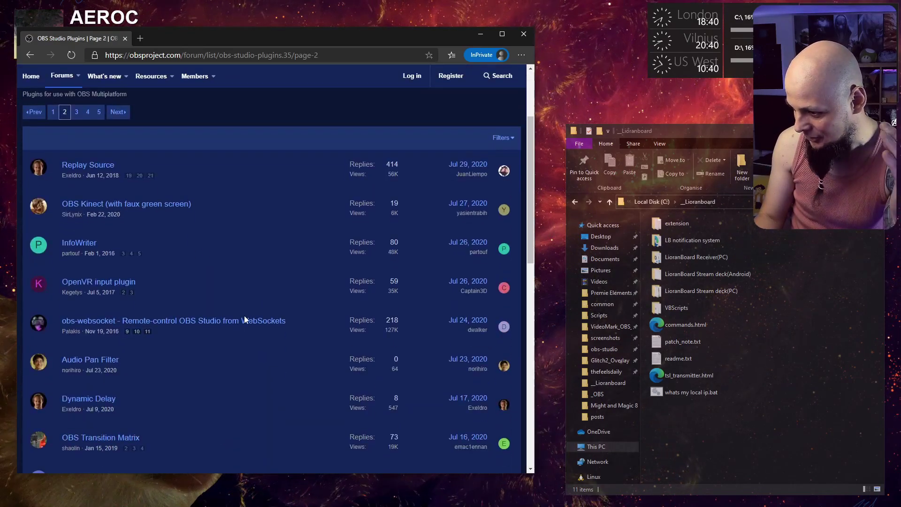
{"action": "left_click", "coordinate": [80, 325]}
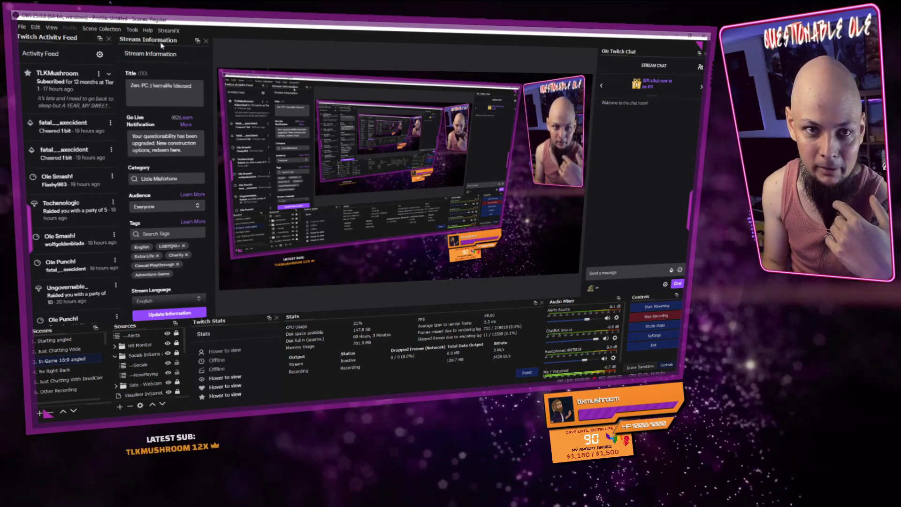
In OBS, examine the server port and authentication options in the WebSockets Server Settings, then close them without changes
{"action": "left_click", "coordinate": [134, 31]}
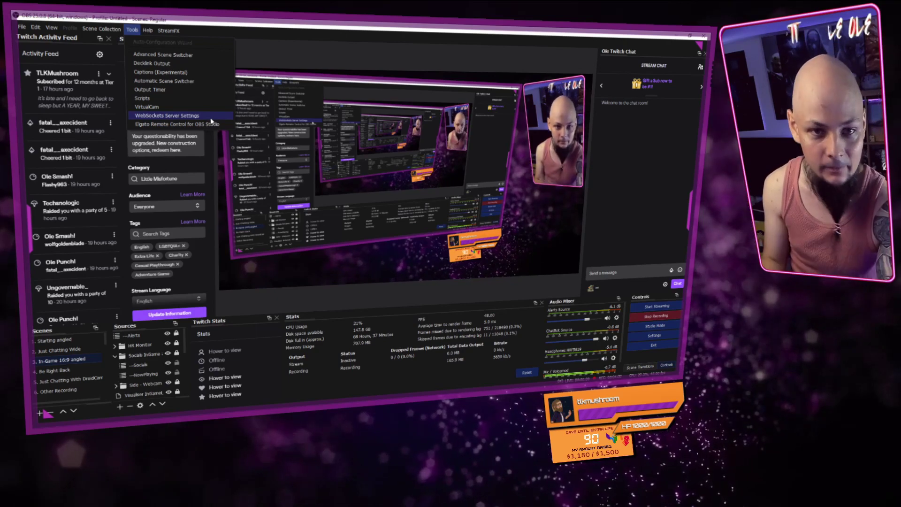
{"action": "key", "text": "Escape"}
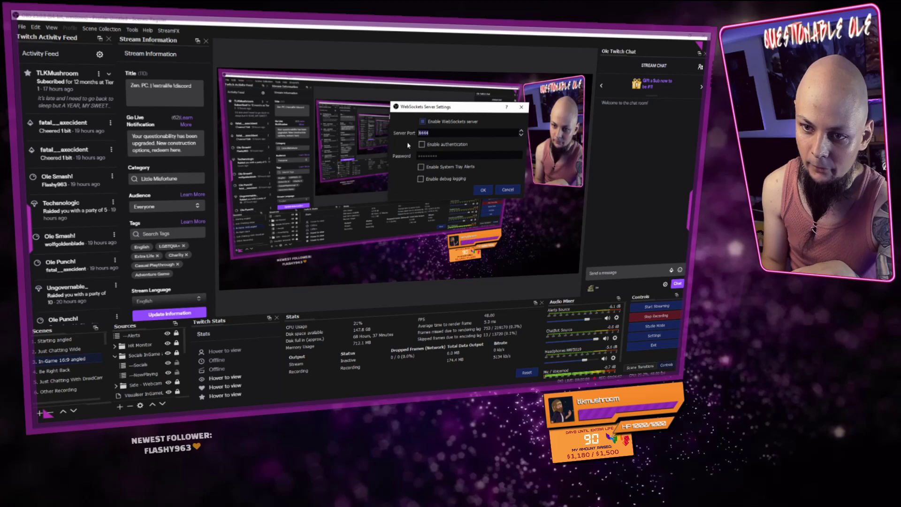
{"action": "double_click", "coordinate": [435, 134]}
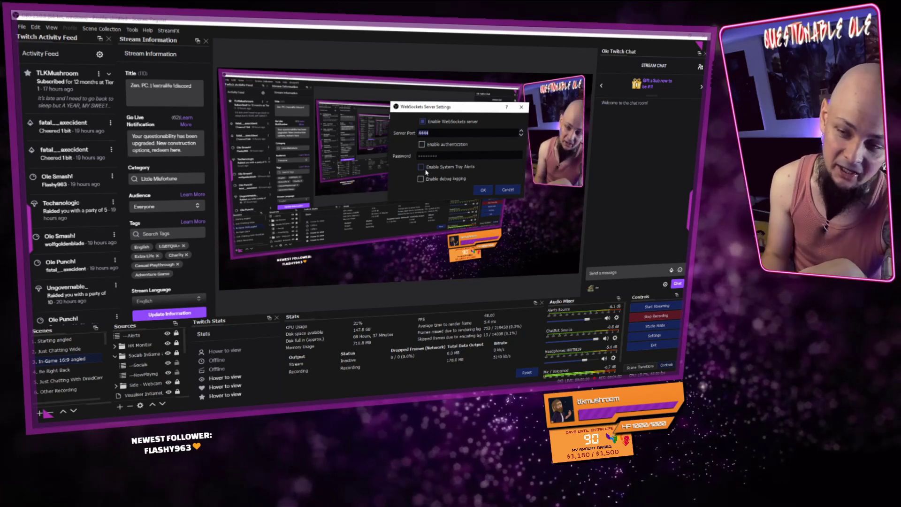
{"action": "left_click", "coordinate": [508, 189]}
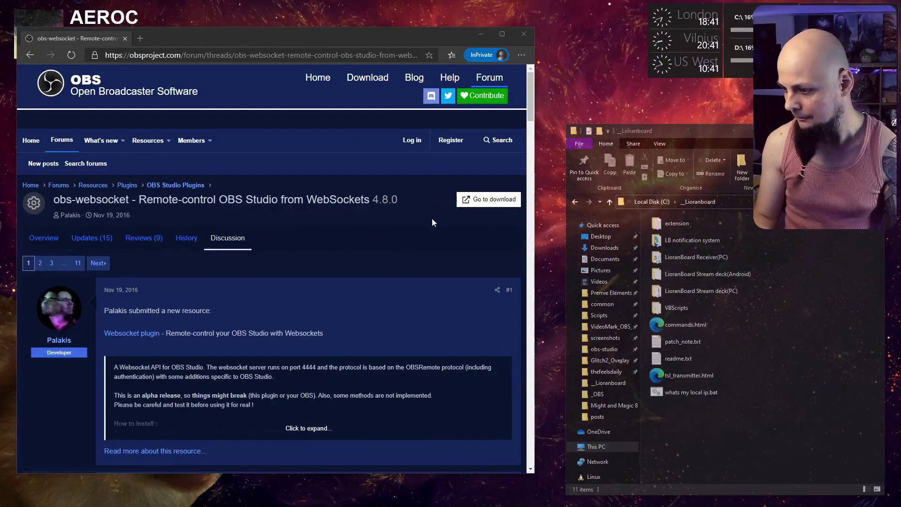
Back in the browser, open the LioranBoard Stream Deck/Animator thread in the OBS forum's Tools section
{"action": "left_click", "coordinate": [58, 185]}
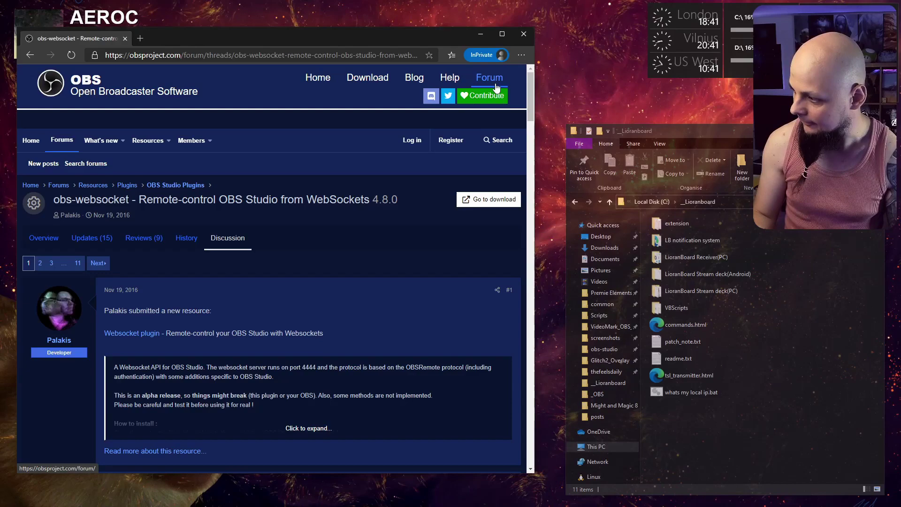
{"action": "scroll", "coordinate": [91, 282], "scroll_direction": "down", "scroll_amount": 5}
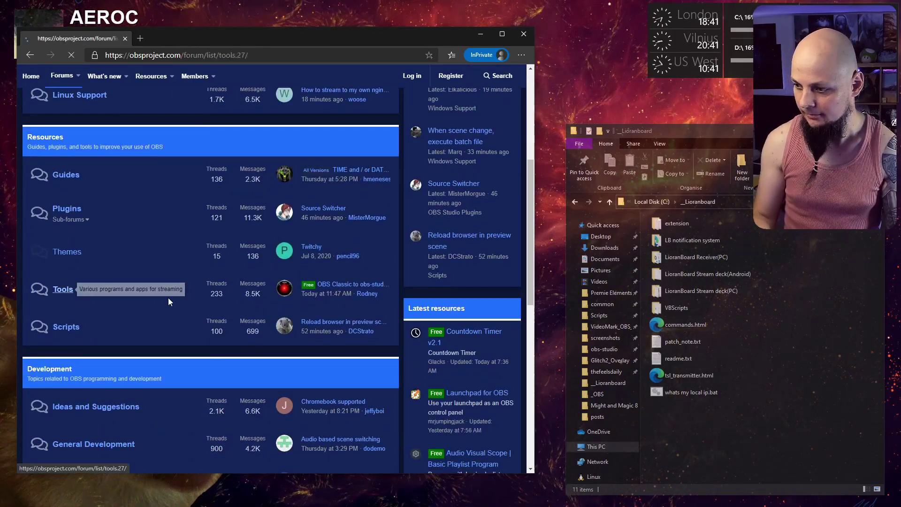
{"action": "left_click", "coordinate": [66, 290]}
{"action": "scroll", "coordinate": [216, 301], "scroll_direction": "down", "scroll_amount": 3}
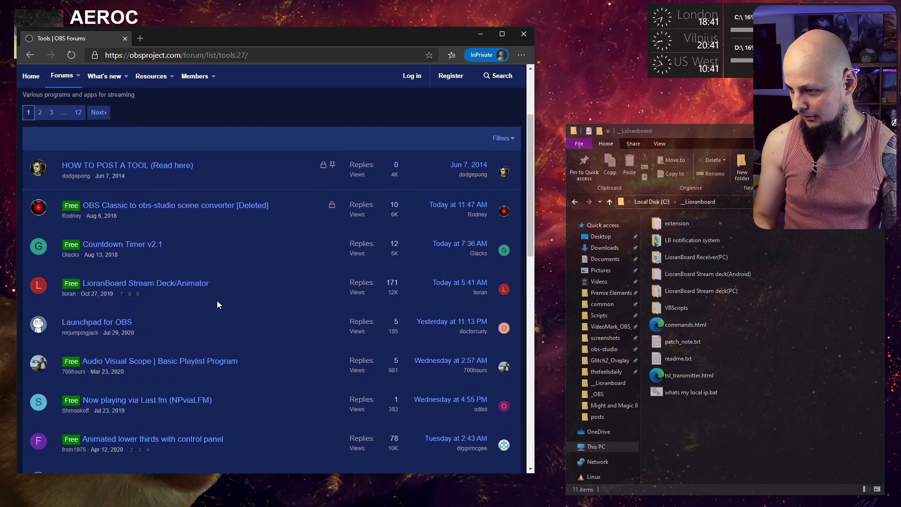
{"action": "left_click", "coordinate": [157, 283]}
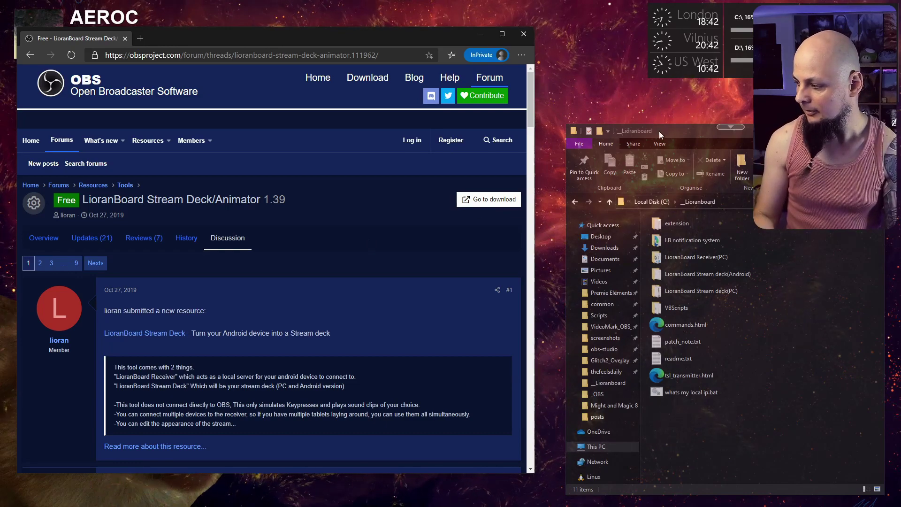
Reposition the __Lioranboard folder window slightly and select the tsl_transmitter.html file in it
{"action": "left_click_drag", "start_coordinate": [672, 131], "coordinate": [660, 120]}
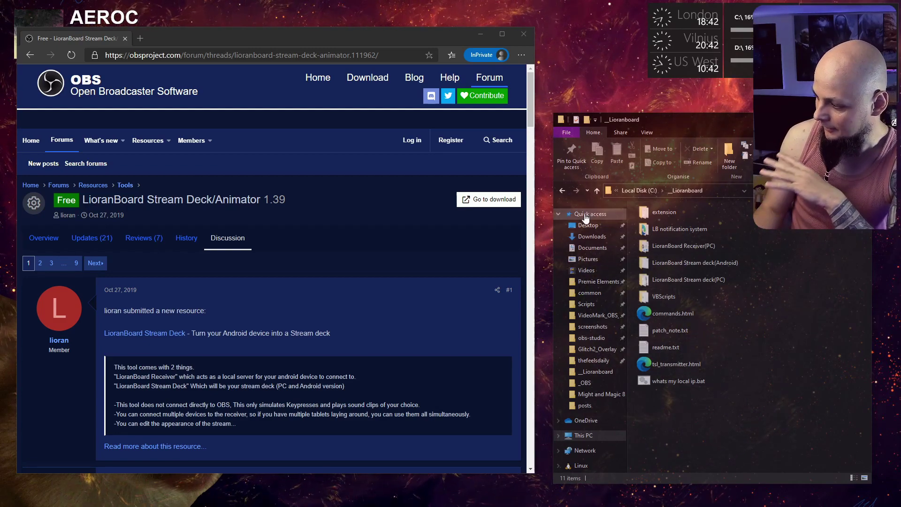
{"action": "right_click", "coordinate": [588, 214]}
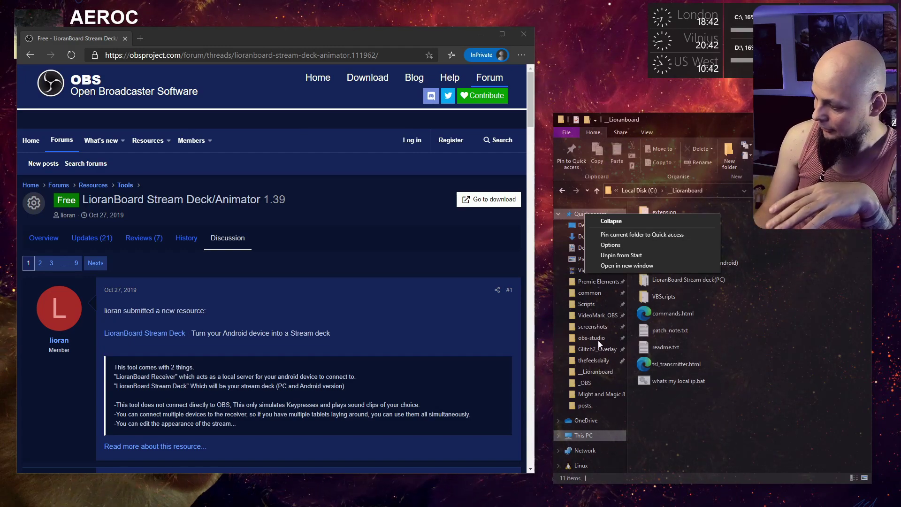
{"action": "left_click", "coordinate": [809, 327]}
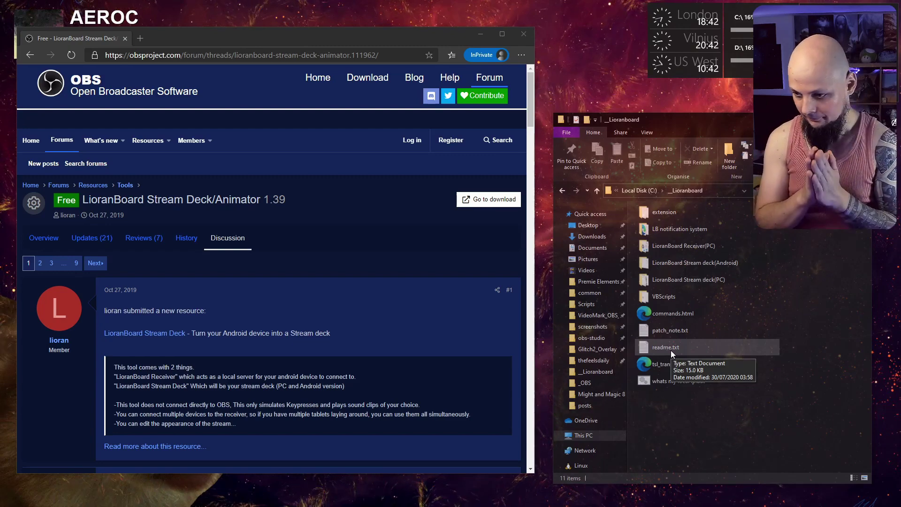
{"action": "left_click", "coordinate": [685, 368]}
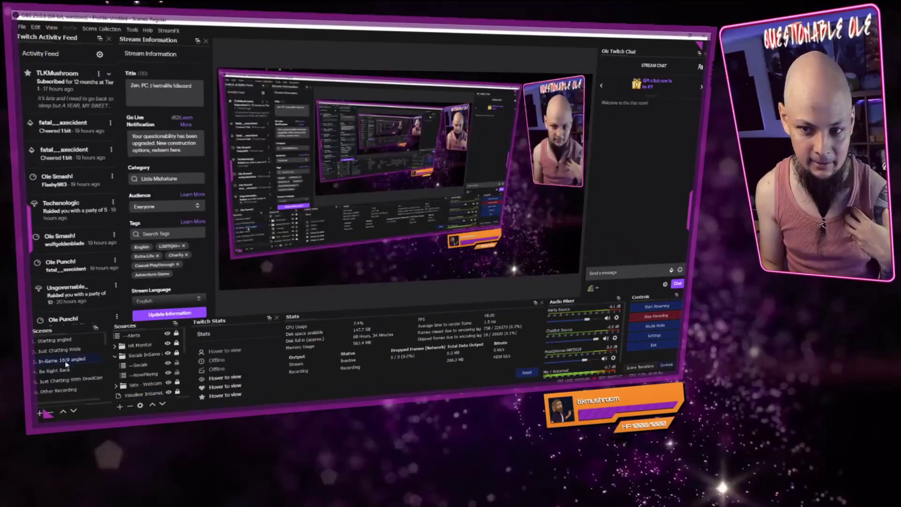
In OBS, create a new Browser source with the default name in the In-Game 16:9 angled scene
{"action": "left_click", "coordinate": [66, 360]}
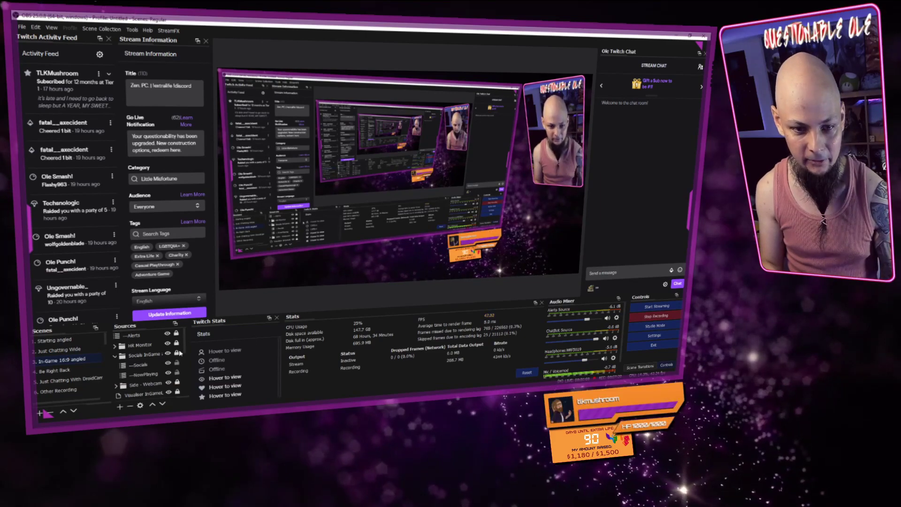
{"action": "left_click", "coordinate": [121, 406]}
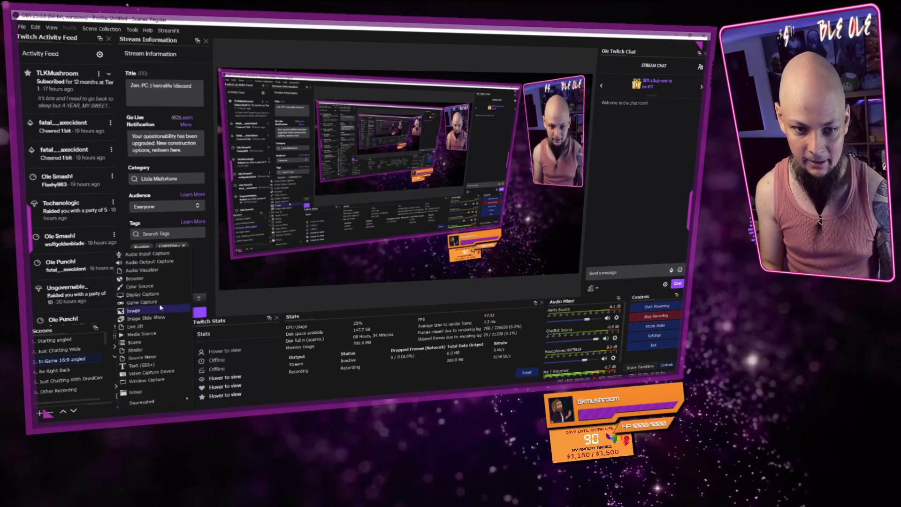
{"action": "left_click", "coordinate": [149, 279]}
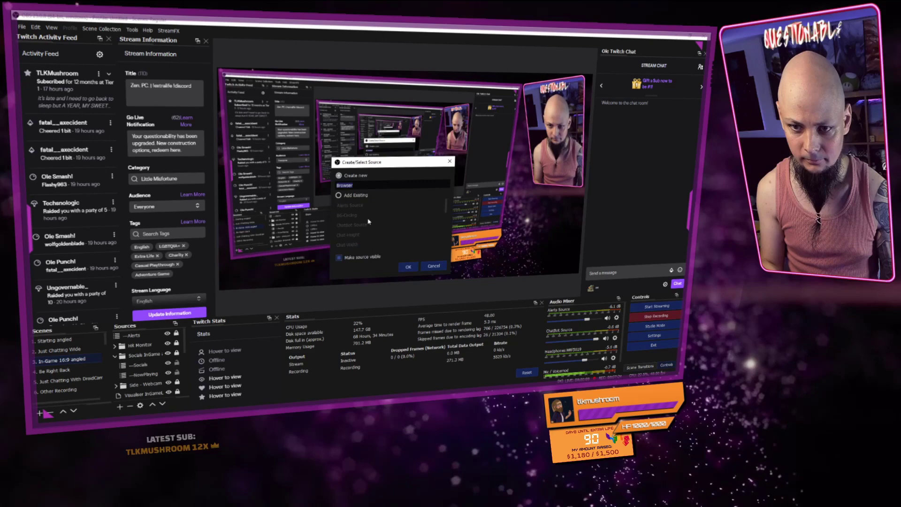
{"action": "left_click", "coordinate": [408, 268]}
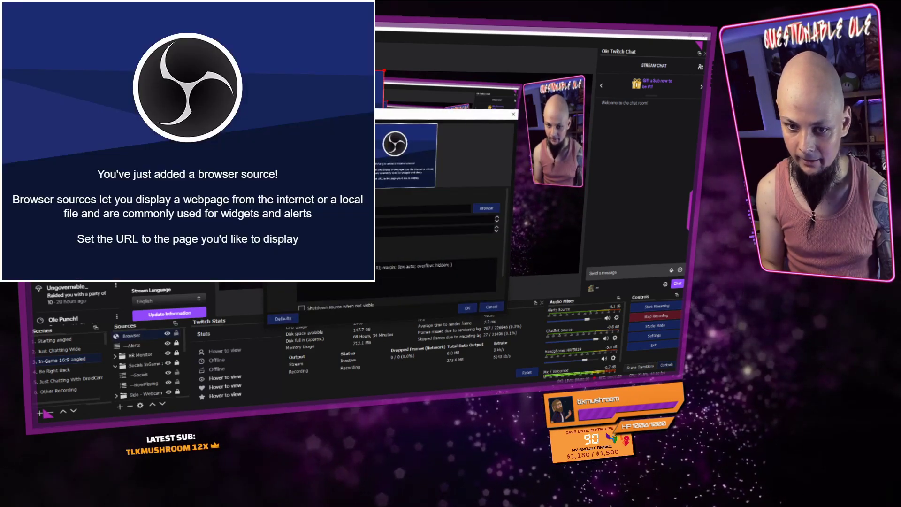
Load tsl_transmitter.html from the __Lioranboard folder as the browser source's local file and accept the source properties
{"action": "left_click", "coordinate": [500, 208]}
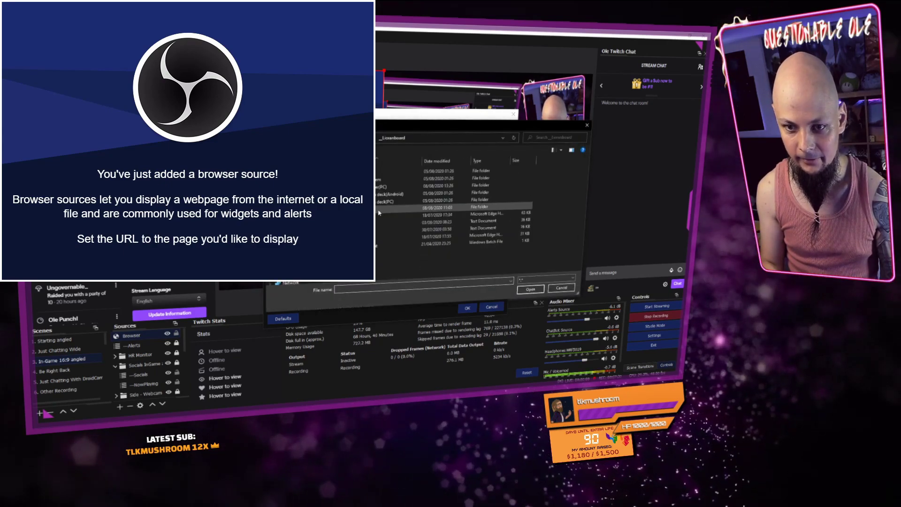
{"action": "left_click", "coordinate": [500, 236]}
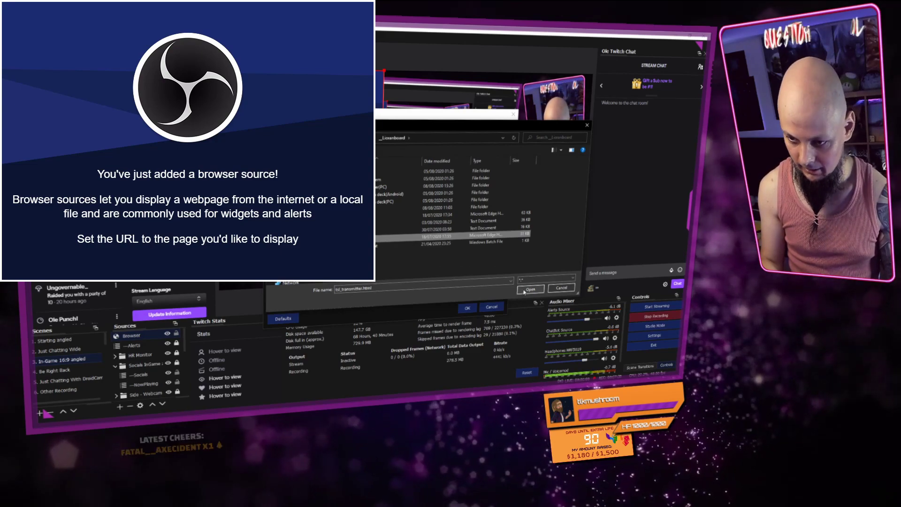
{"action": "left_click", "coordinate": [562, 288]}
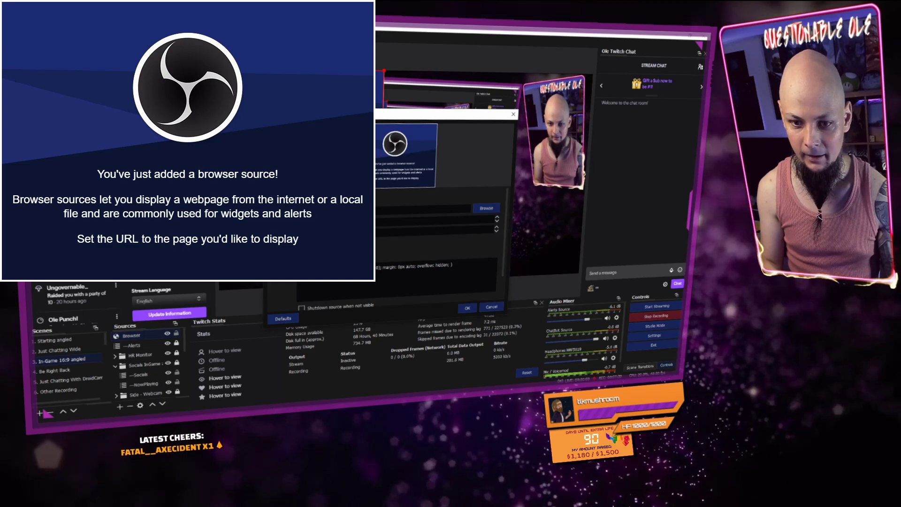
{"action": "scroll", "coordinate": [441, 244], "scroll_direction": "down", "scroll_amount": 2}
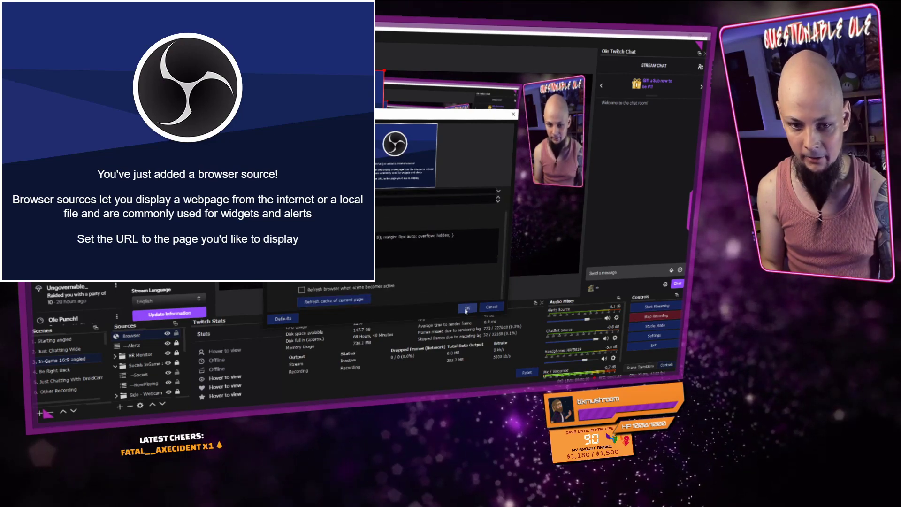
{"action": "left_click", "coordinate": [489, 308]}
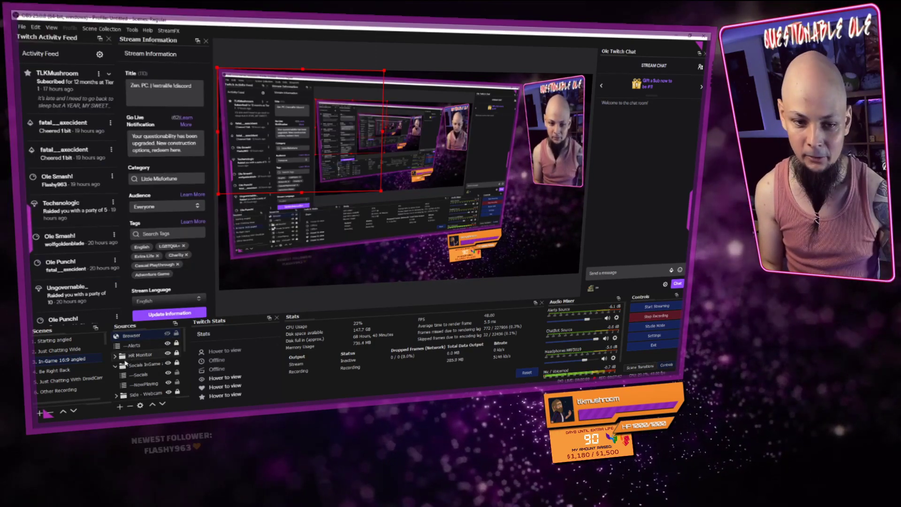
Remove the Browser source from the In-Game 16:9 angled scene
{"action": "right_click", "coordinate": [130, 335]}
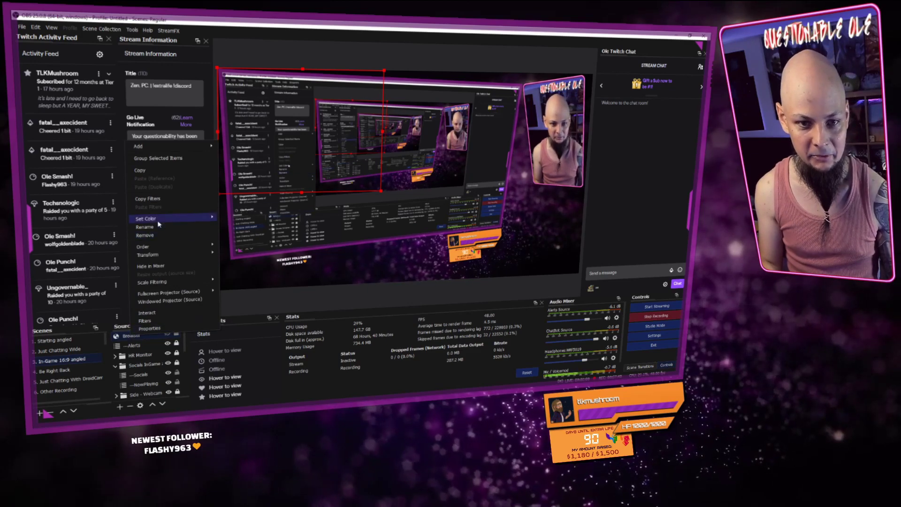
{"action": "left_click", "coordinate": [151, 236]}
{"action": "left_click", "coordinate": [411, 232]}
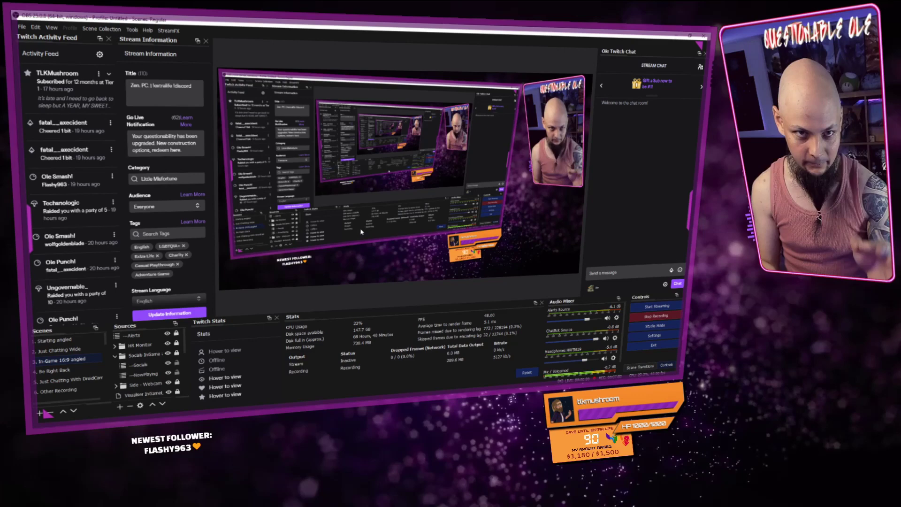
In OBS, open Custom Browser Docks and add a new dock named TSL LB
{"action": "left_click", "coordinate": [49, 29]}
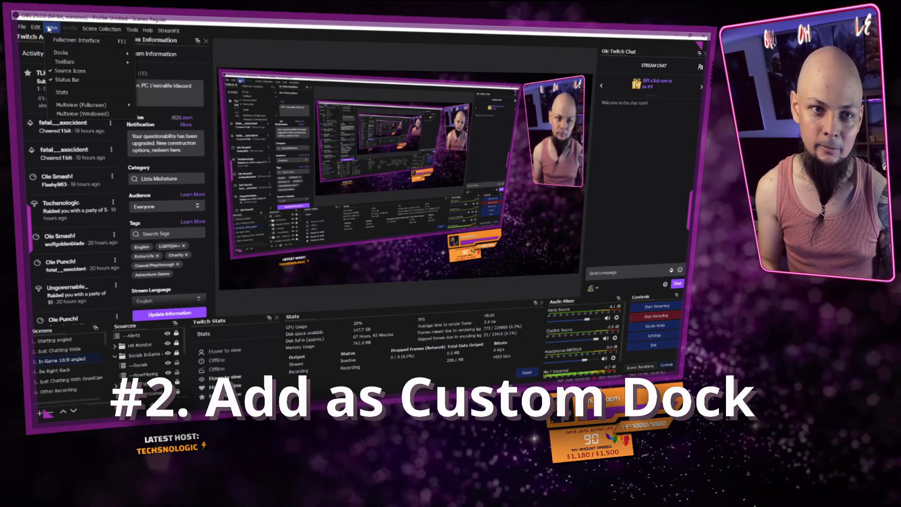
{"action": "mouse_move", "coordinate": [78, 54]}
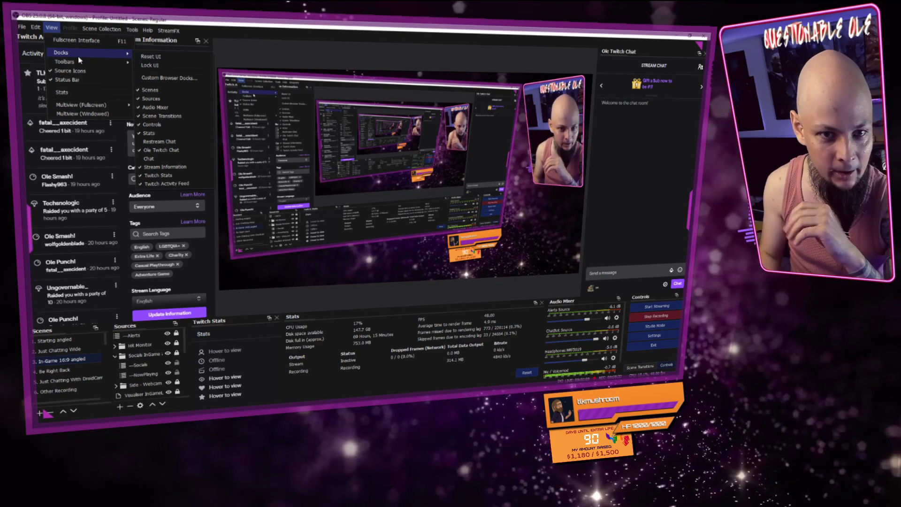
{"action": "left_click", "coordinate": [168, 78]}
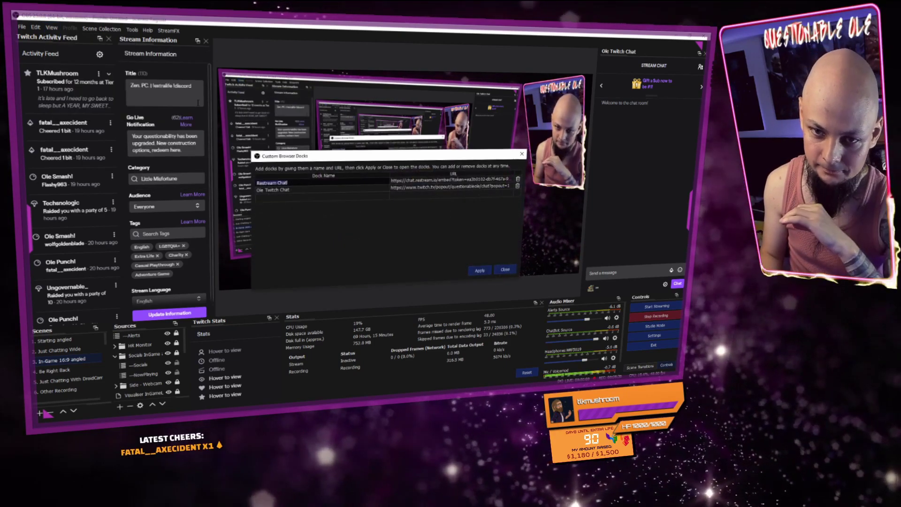
{"action": "left_click", "coordinate": [282, 195]}
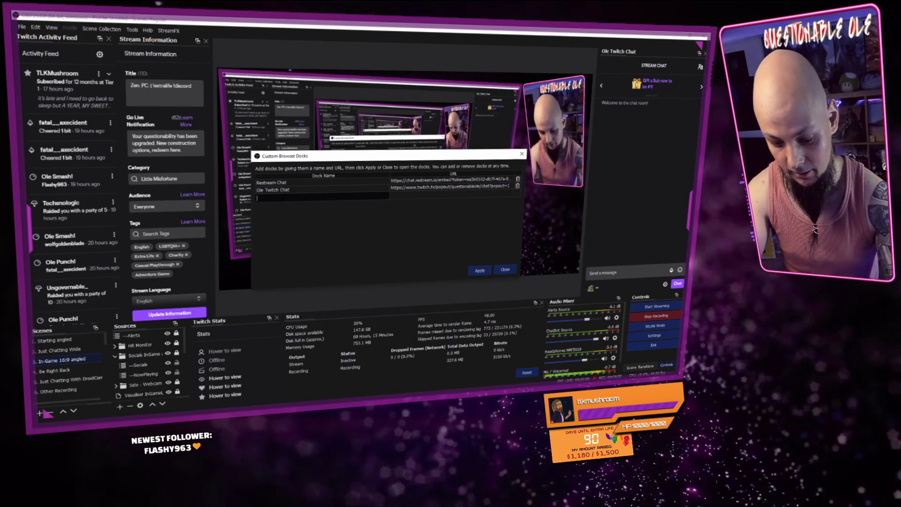
{"action": "type", "text": "L LB"}
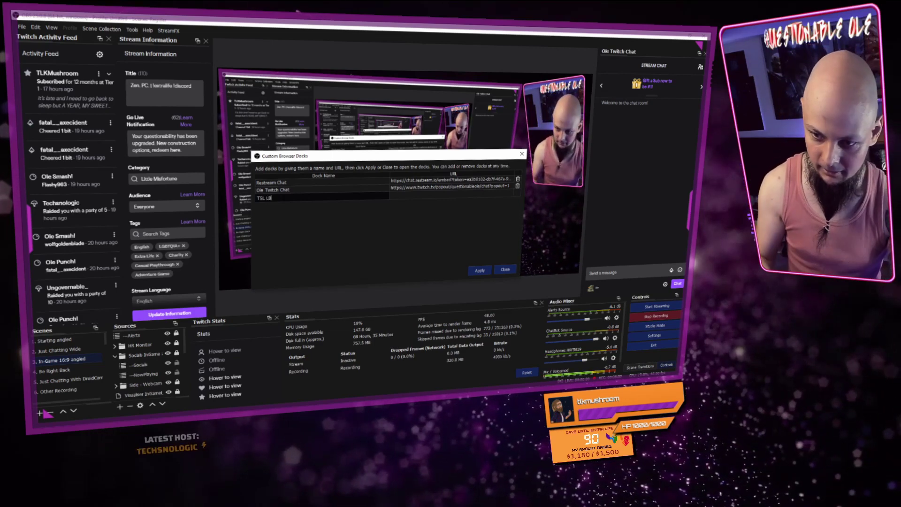
Copy the path of tsl_transmitter.html from the __Lioranboard folder and enter it as the TSL LB dock's URL
{"action": "double_click", "coordinate": [406, 199]}
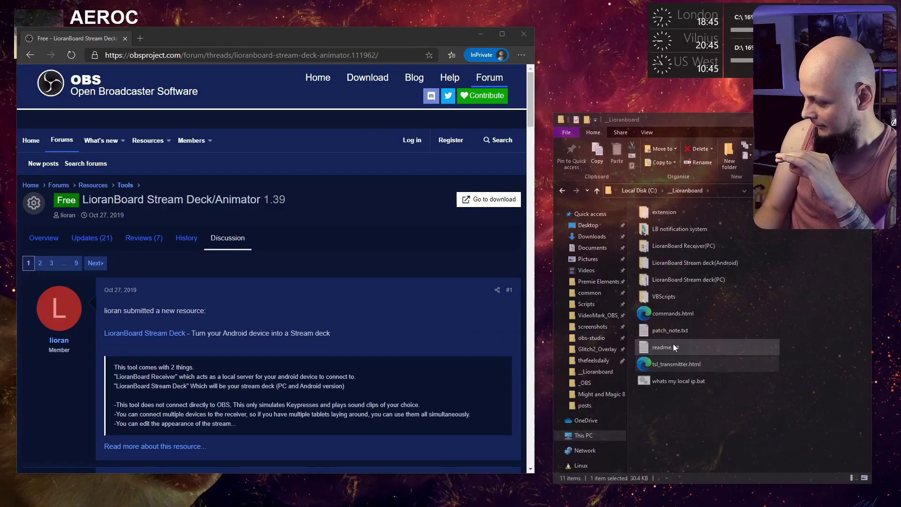
{"action": "left_click", "coordinate": [669, 365]}
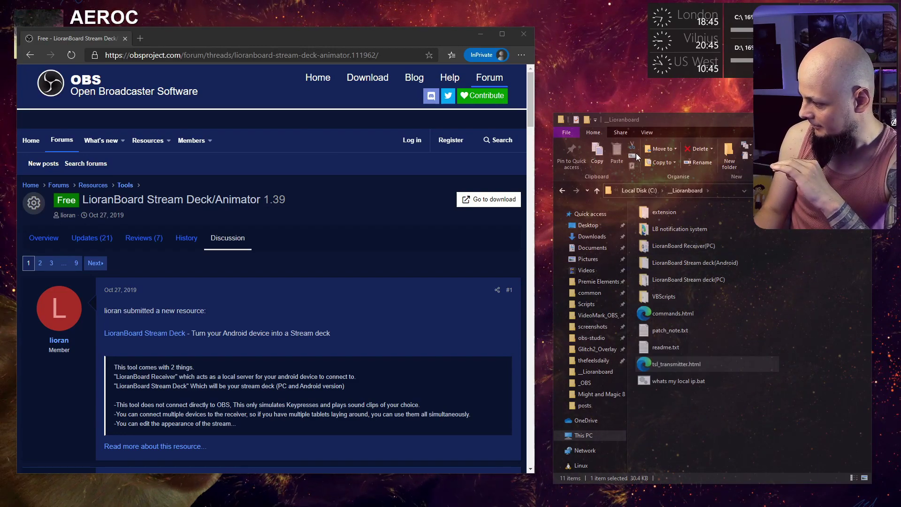
{"action": "left_click_drag", "start_coordinate": [553, 159], "coordinate": [466, 159]}
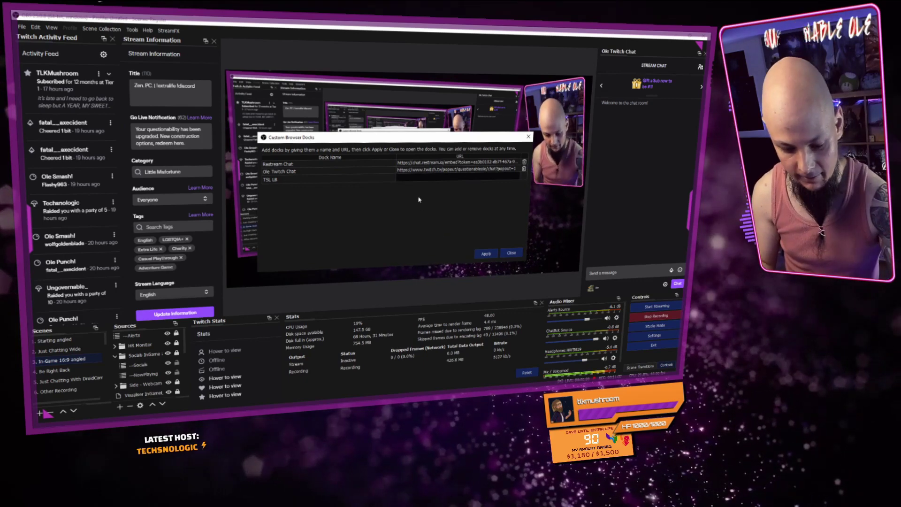
{"action": "type", "text": "\"C:\\_Loranboard\\tsl_transmitter.html\""}
{"action": "key", "text": "Return"}
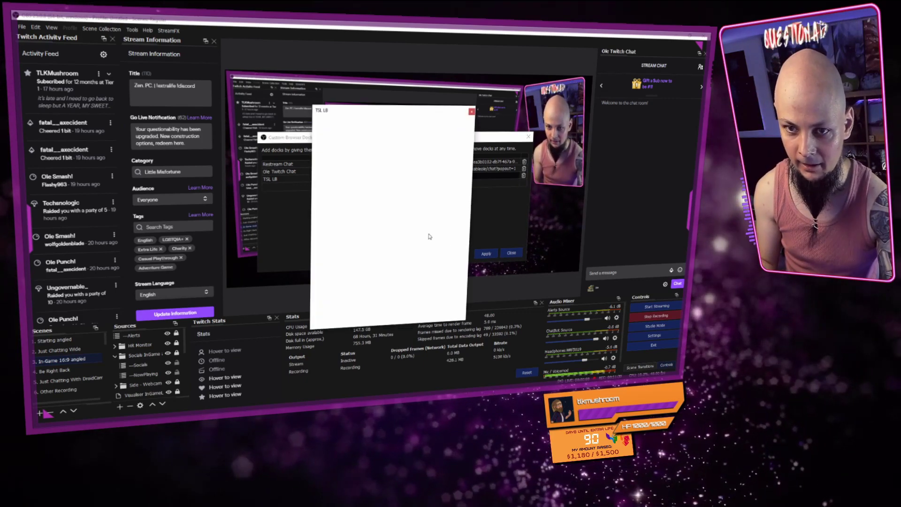
Dock the TSL LB window above the Twitch chat, apply its URL without quotation marks, and close the Custom Browser Docks dialog
{"action": "left_click_drag", "start_coordinate": [393, 114], "coordinate": [631, 58]}
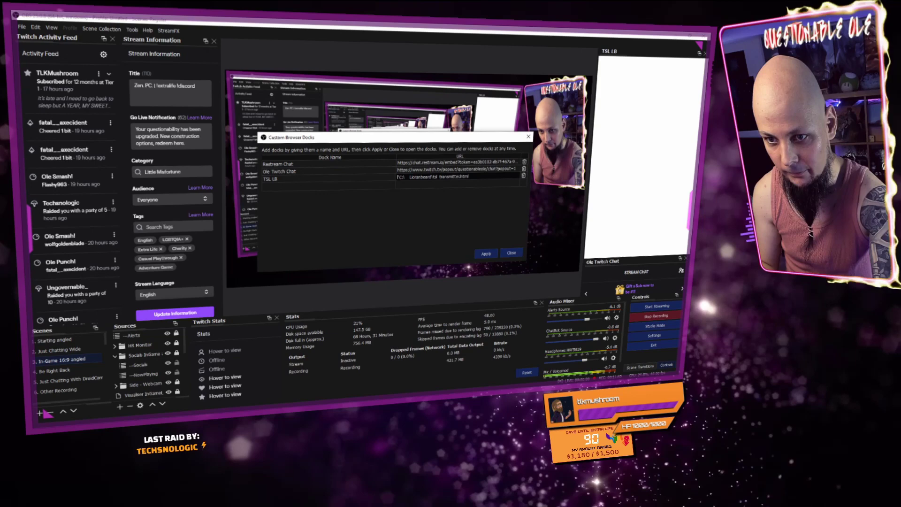
{"action": "left_click", "coordinate": [483, 254]}
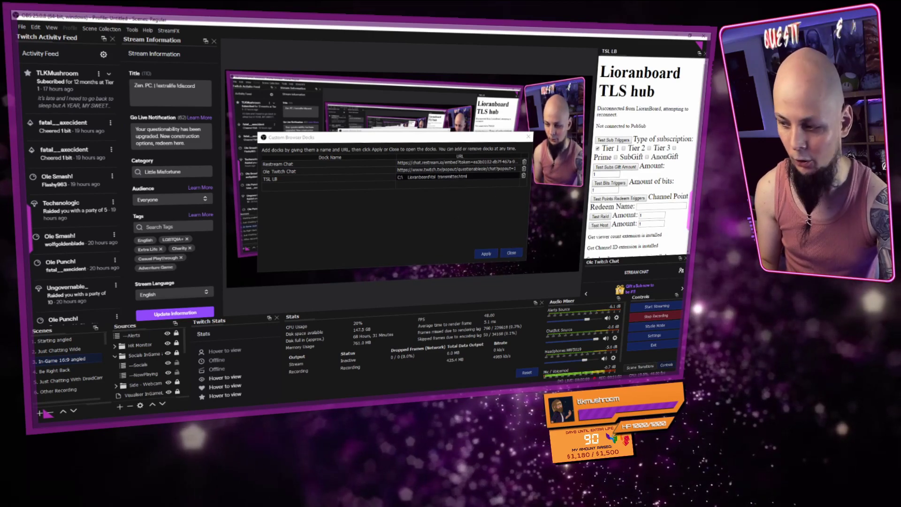
{"action": "left_click", "coordinate": [508, 201]}
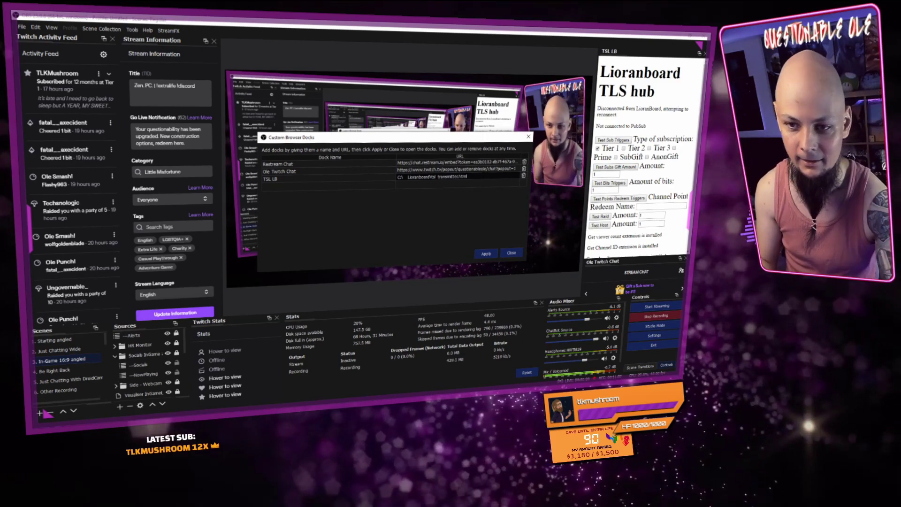
{"action": "key", "text": "ctrl+a"}
{"action": "left_click", "coordinate": [504, 253]}
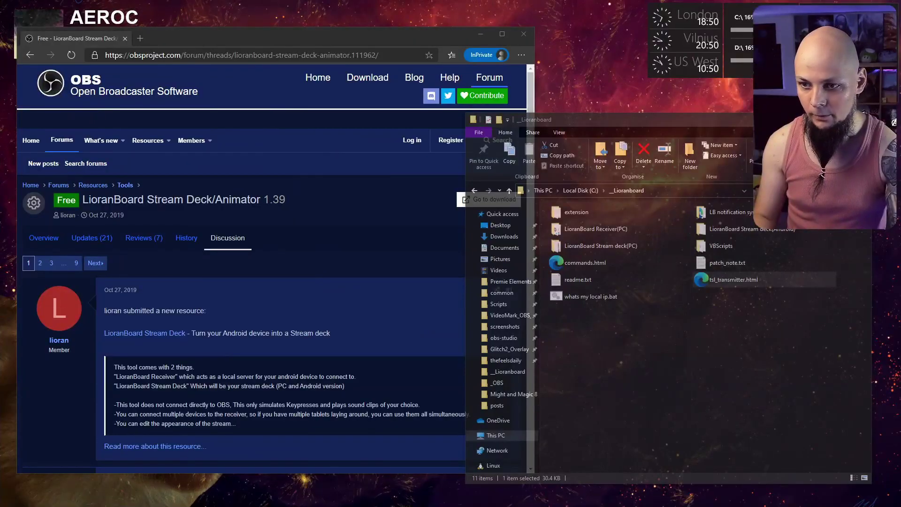
Launch LioranBoard Receiver.exe from the LioranBoard Receiver(PC) folder inside __Lioranboard
{"action": "left_click", "coordinate": [582, 328]}
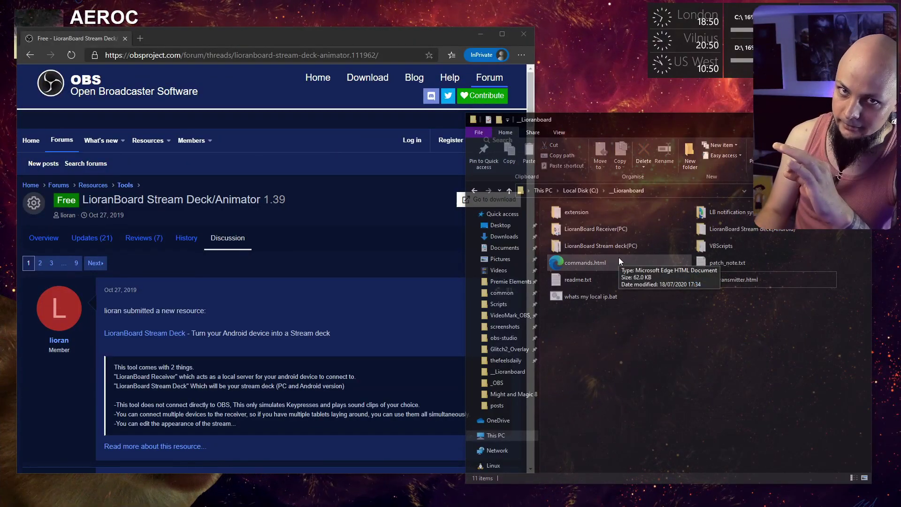
{"action": "left_click", "coordinate": [607, 229]}
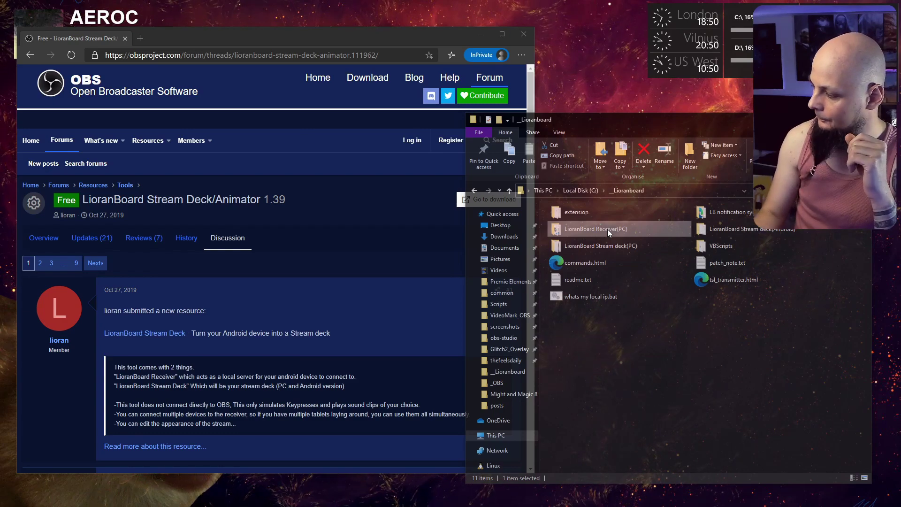
{"action": "double_click", "coordinate": [608, 230]}
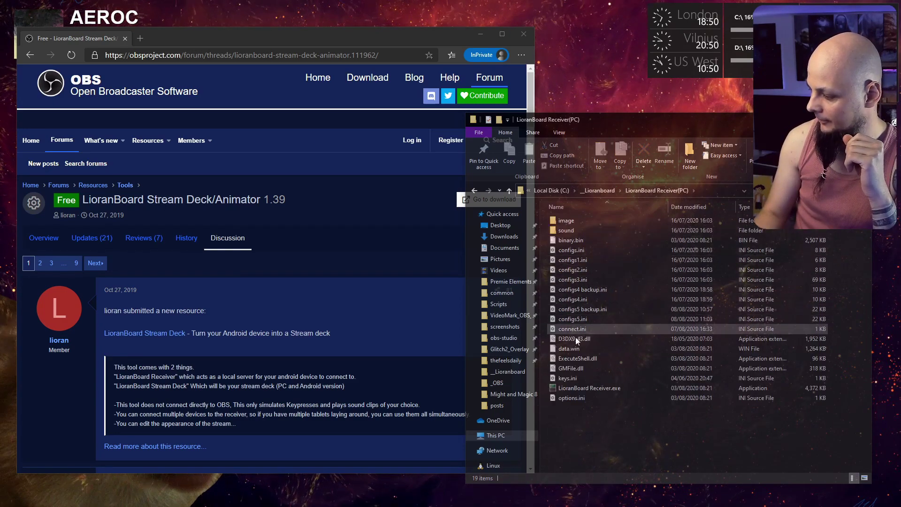
{"action": "left_click", "coordinate": [576, 388]}
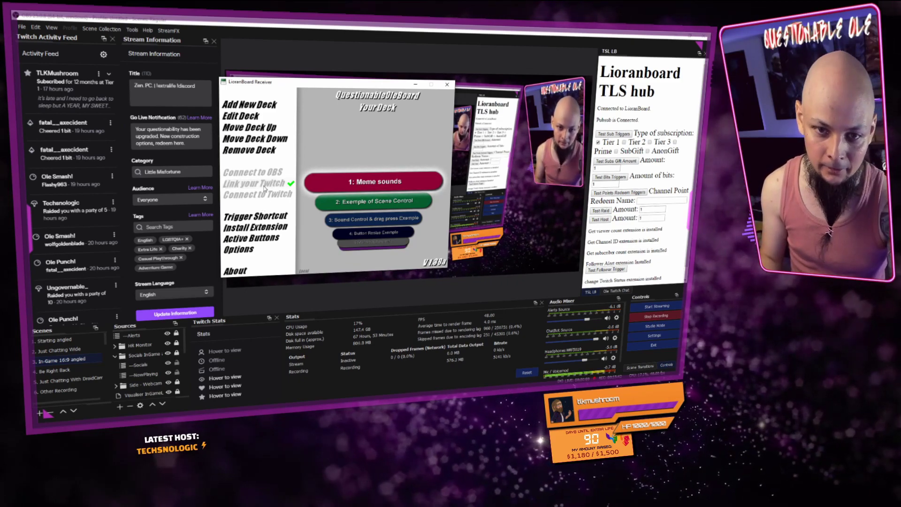
Review the Receiver's Link your Twitch dialog and its Options, closing both without changes
{"action": "left_click", "coordinate": [265, 188]}
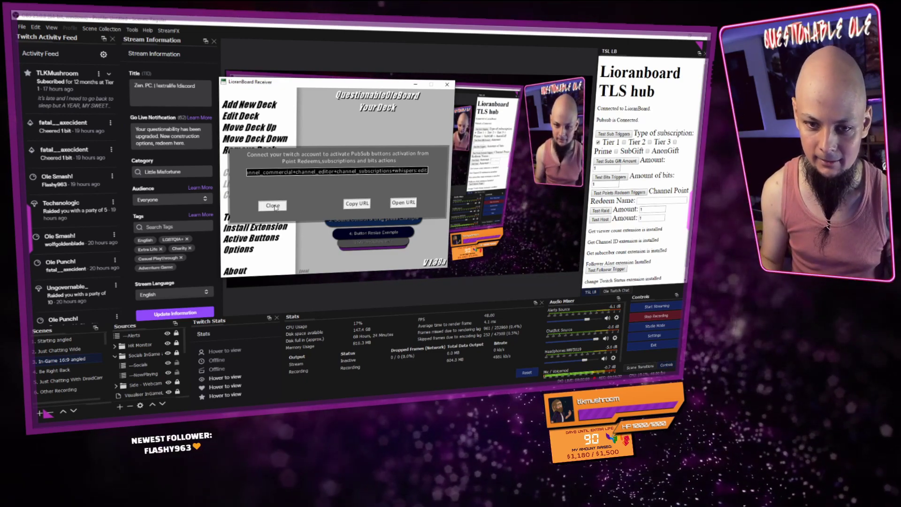
{"action": "left_click", "coordinate": [269, 203]}
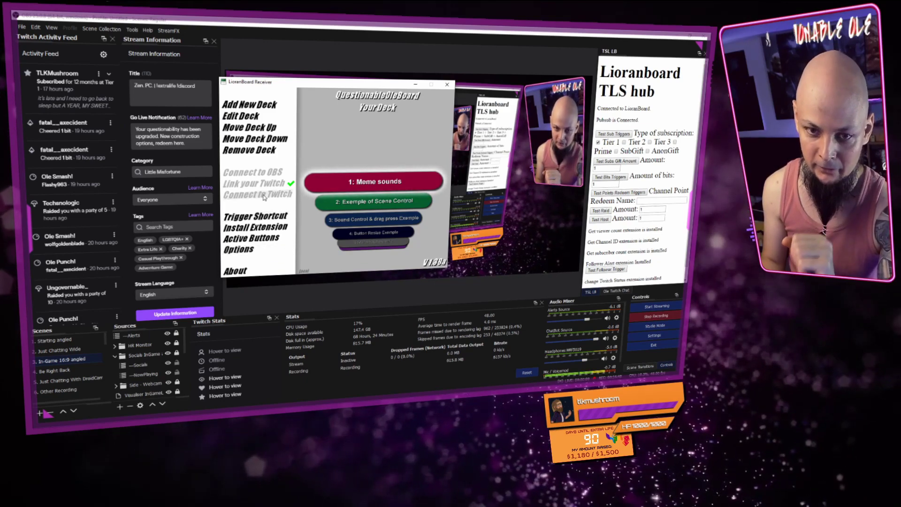
{"action": "left_click", "coordinate": [245, 253]}
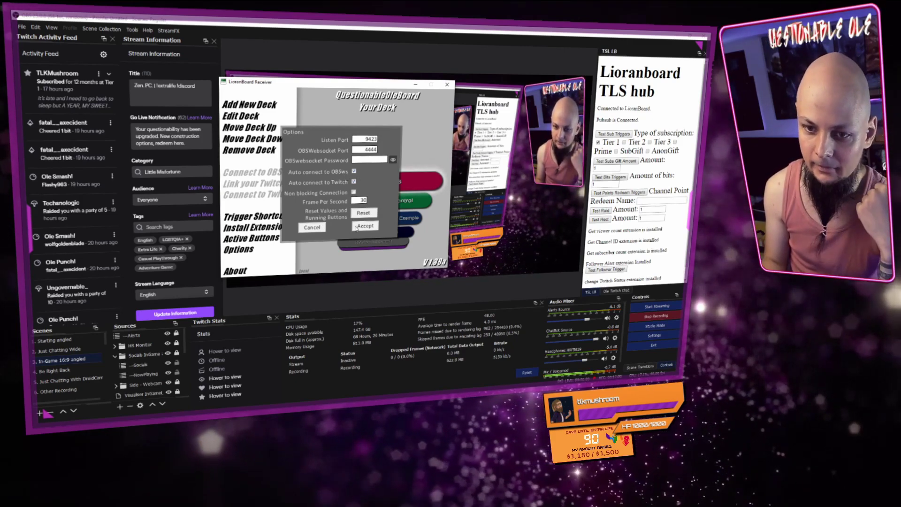
{"action": "left_click", "coordinate": [302, 225]}
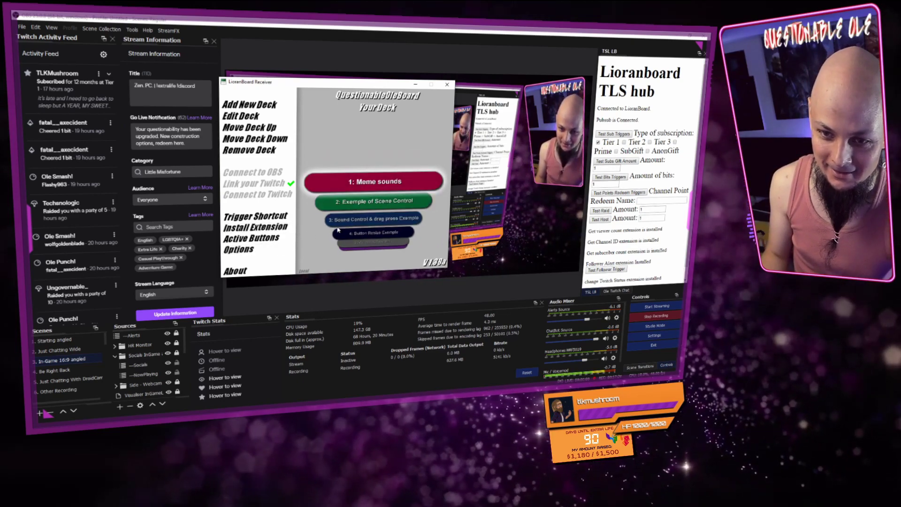
Look through the Receiver's deck list from Meme sounds to Sound Control and return to Meme sounds
{"action": "scroll", "coordinate": [360, 200], "scroll_direction": "down", "scroll_amount": 3}
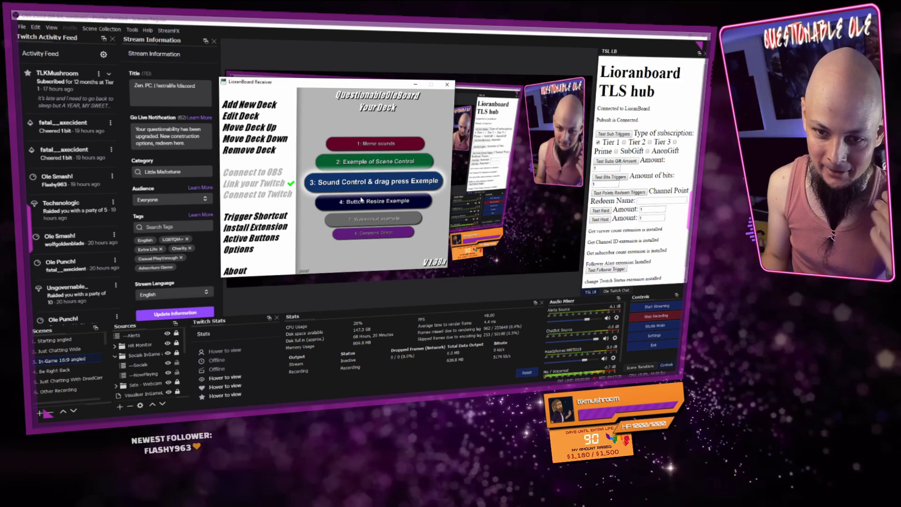
{"action": "scroll", "coordinate": [361, 199], "scroll_direction": "up", "scroll_amount": 2}
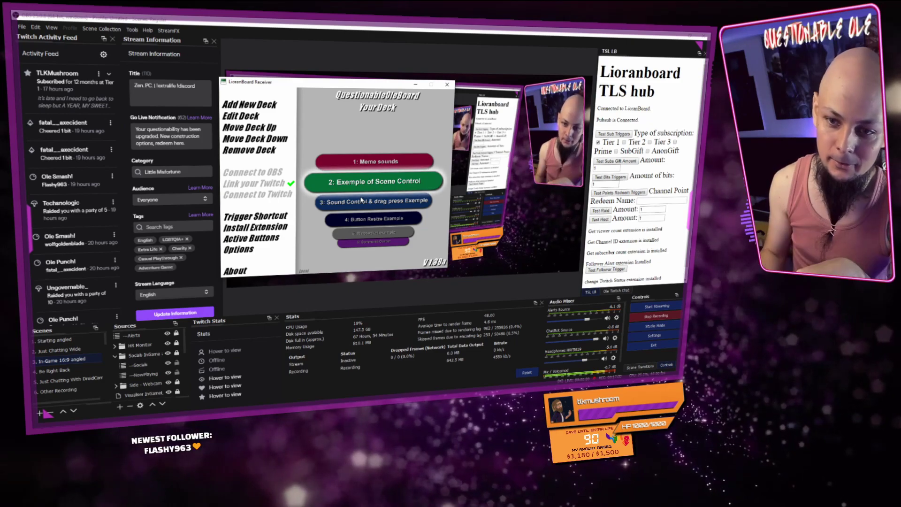
{"action": "scroll", "coordinate": [362, 200], "scroll_direction": "up", "scroll_amount": 1}
{"action": "left_click", "coordinate": [361, 200]}
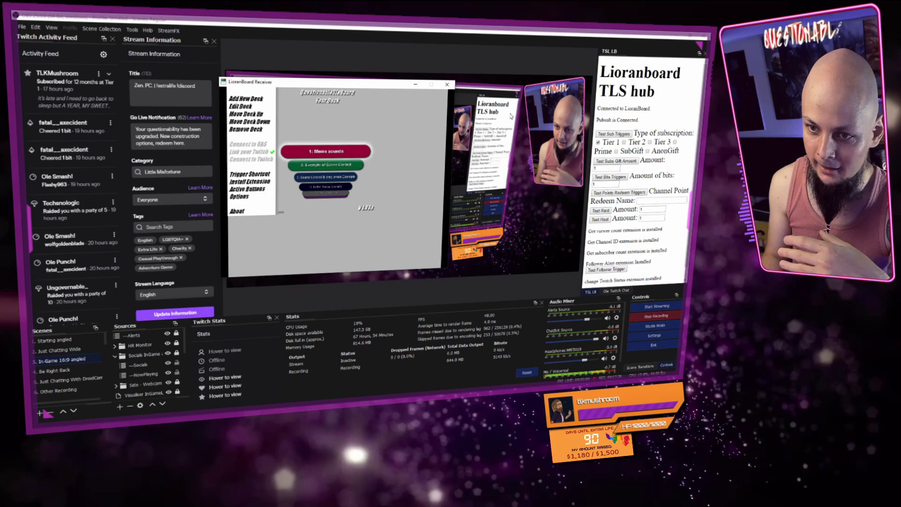
{"action": "left_click", "coordinate": [554, 104]}
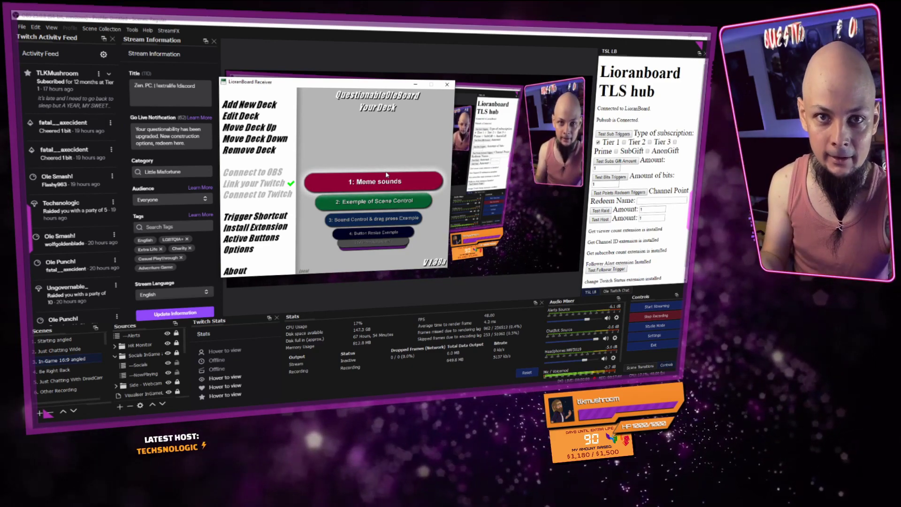
Open the Command Center deck for editing in LioranBoard Receiver
{"action": "scroll", "coordinate": [386, 175], "scroll_direction": "down", "scroll_amount": 4}
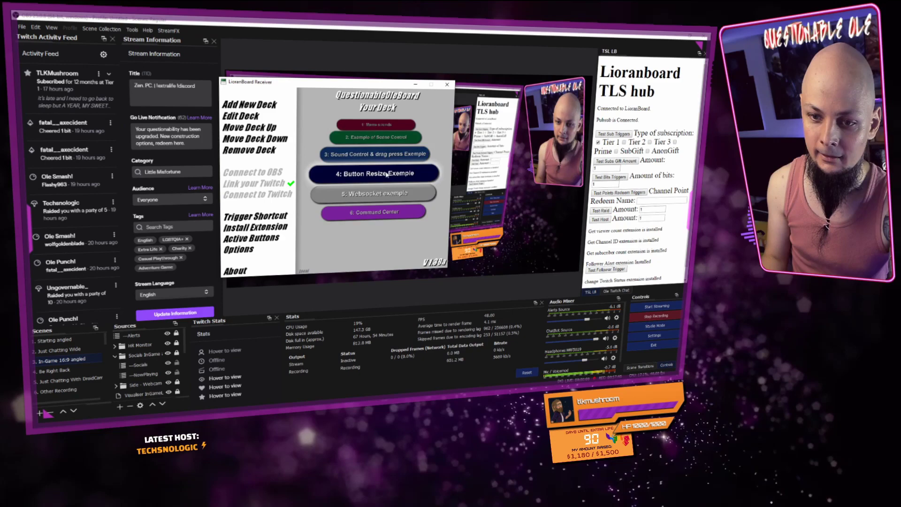
{"action": "scroll", "coordinate": [365, 190], "scroll_direction": "down", "scroll_amount": 1}
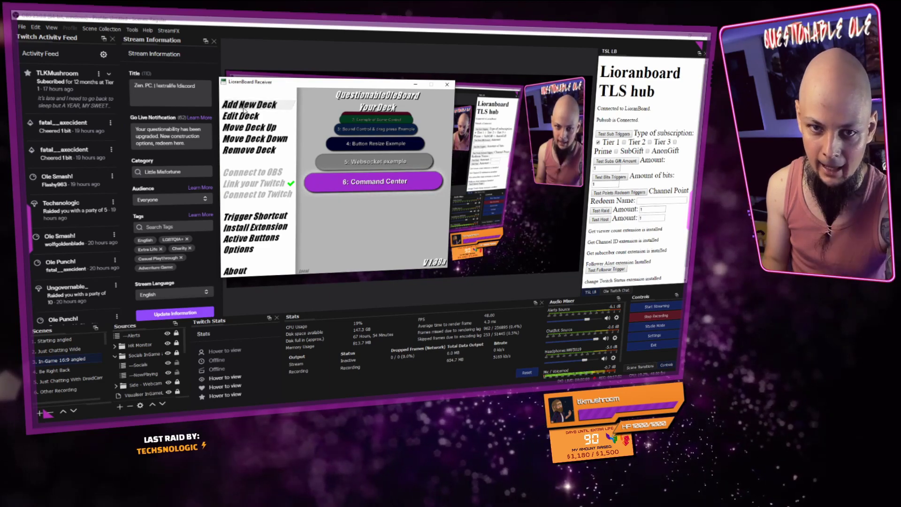
{"action": "left_click", "coordinate": [374, 182]}
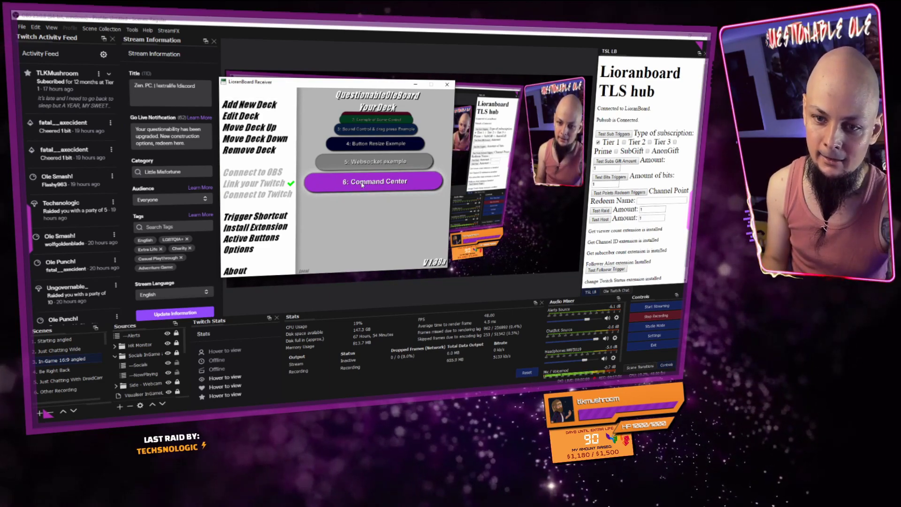
{"action": "left_click", "coordinate": [352, 214]}
{"action": "left_click", "coordinate": [277, 221]}
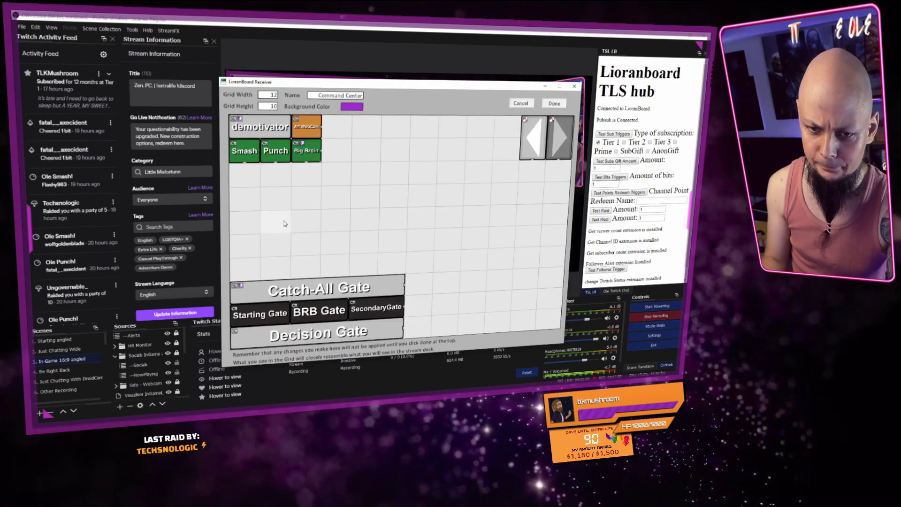
View the button types available for an empty cell of the Command Center grid and cancel without creating one
{"action": "right_click", "coordinate": [309, 163]}
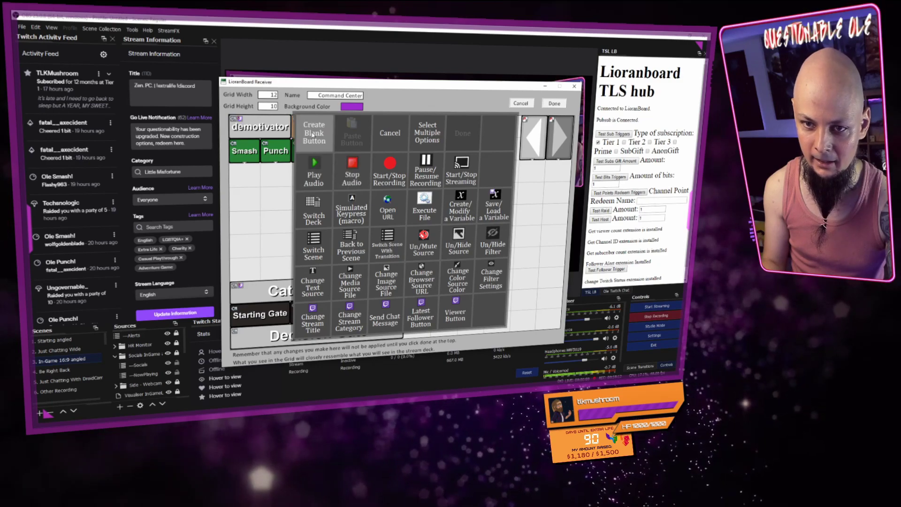
{"action": "left_click", "coordinate": [281, 196]}
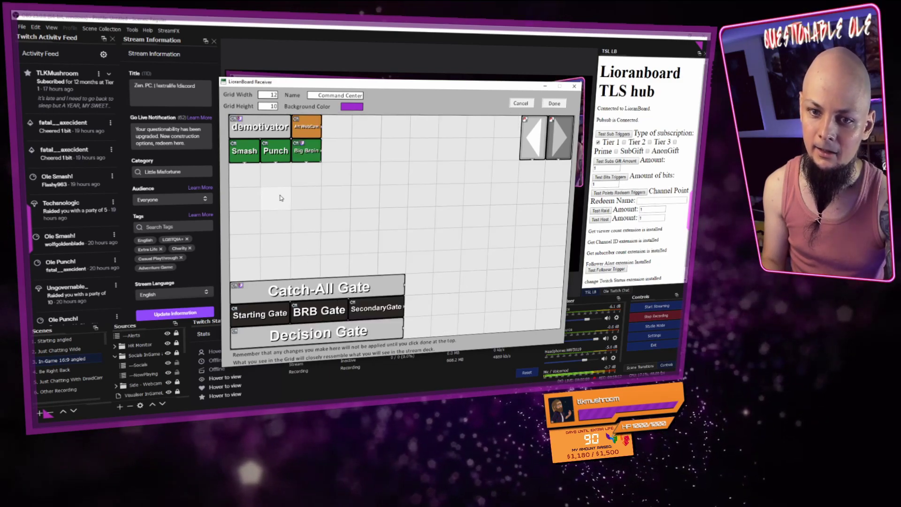
Open the Big Brain button's command list and review its actions, parameters and delays
{"action": "left_click", "coordinate": [311, 153]}
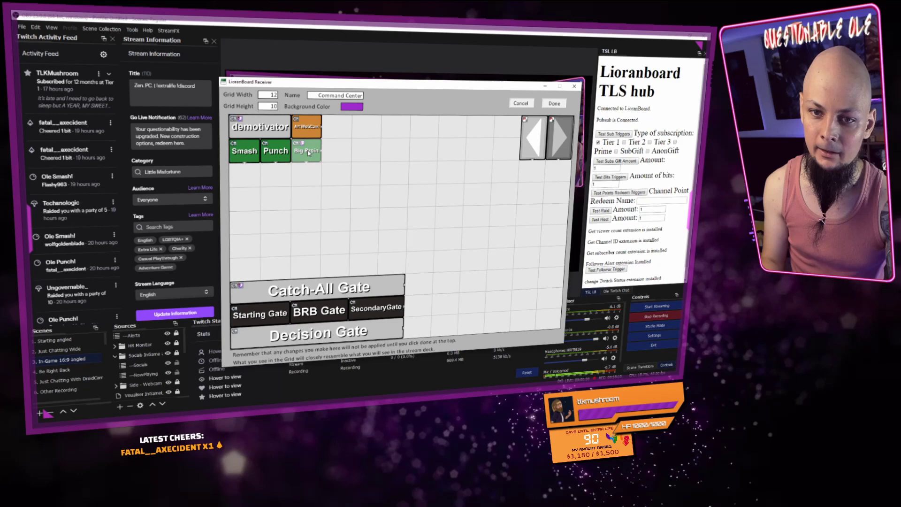
{"action": "right_click", "coordinate": [308, 153]}
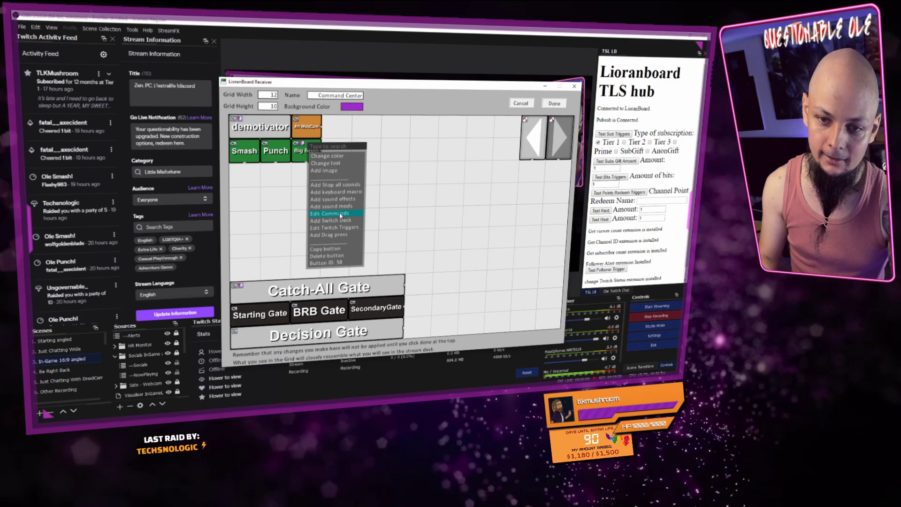
{"action": "left_click", "coordinate": [340, 214]}
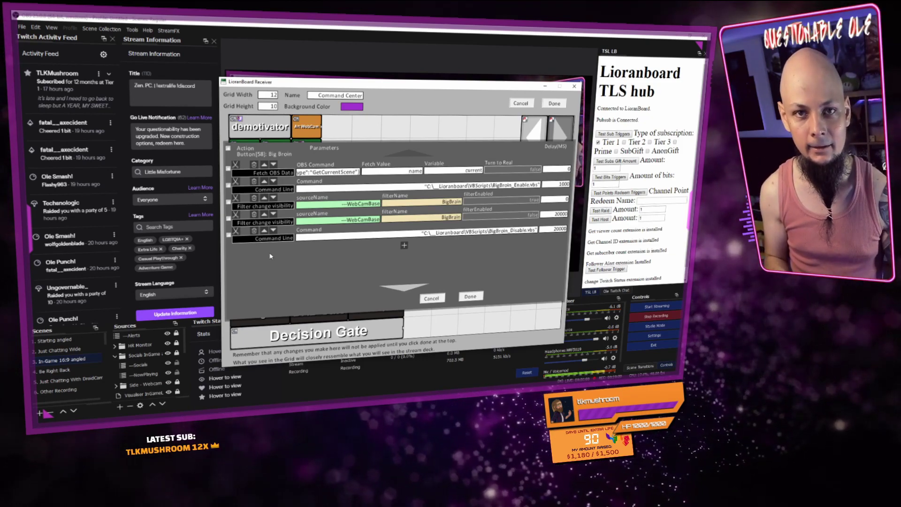
Review the Punch button's source visibility commands and their delays, closing the list without changing any values
{"action": "right_click", "coordinate": [275, 149]}
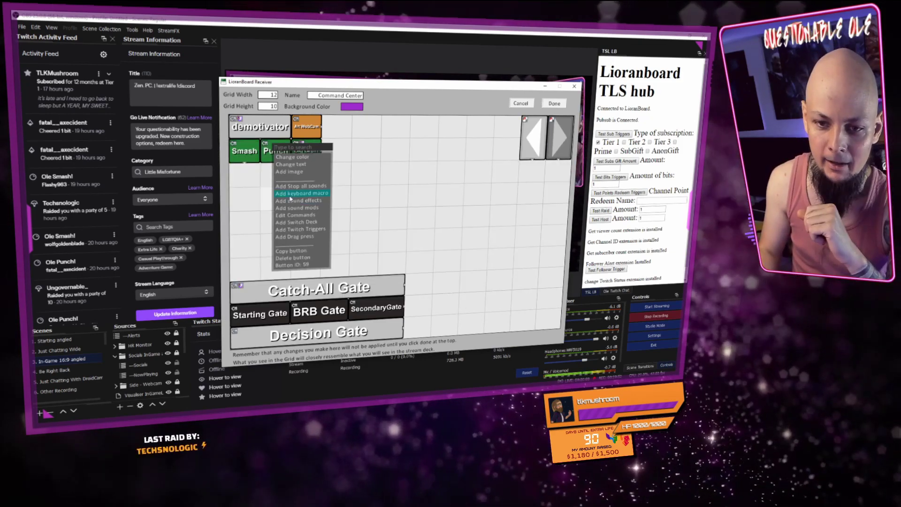
{"action": "left_click", "coordinate": [294, 215]}
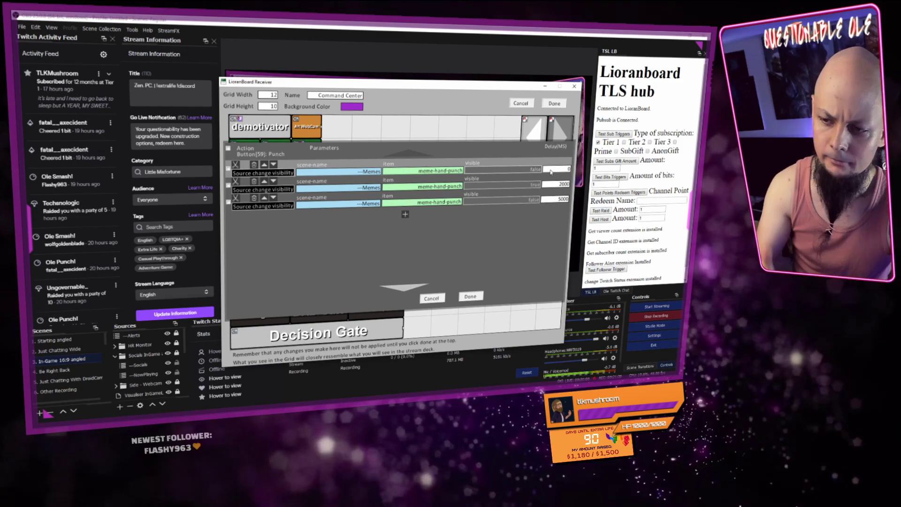
{"action": "left_click", "coordinate": [552, 171]}
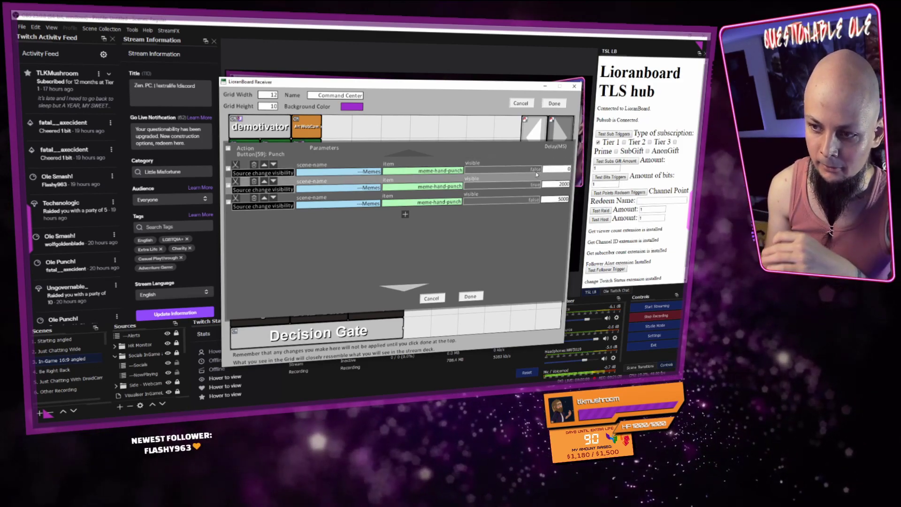
{"action": "left_click", "coordinate": [553, 203]}
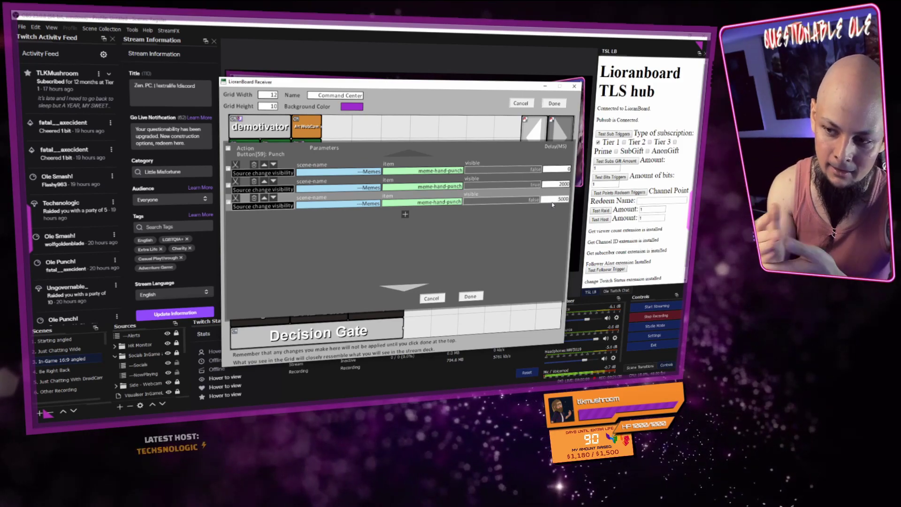
{"action": "double_click", "coordinate": [561, 185]}
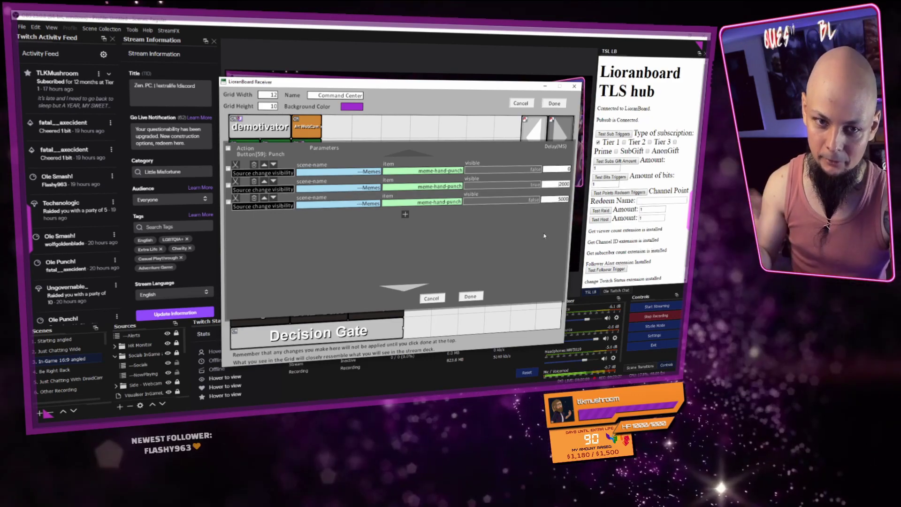
{"action": "left_click", "coordinate": [471, 297]}
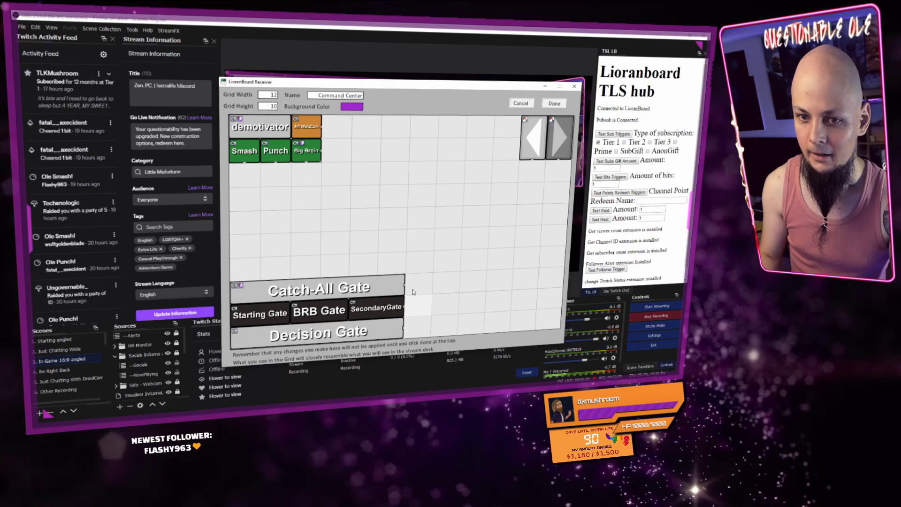
Review the Big Brain button's Twitch triggers and the available trigger types, cancelling both the triggers and the deck editing
{"action": "right_click", "coordinate": [303, 146]}
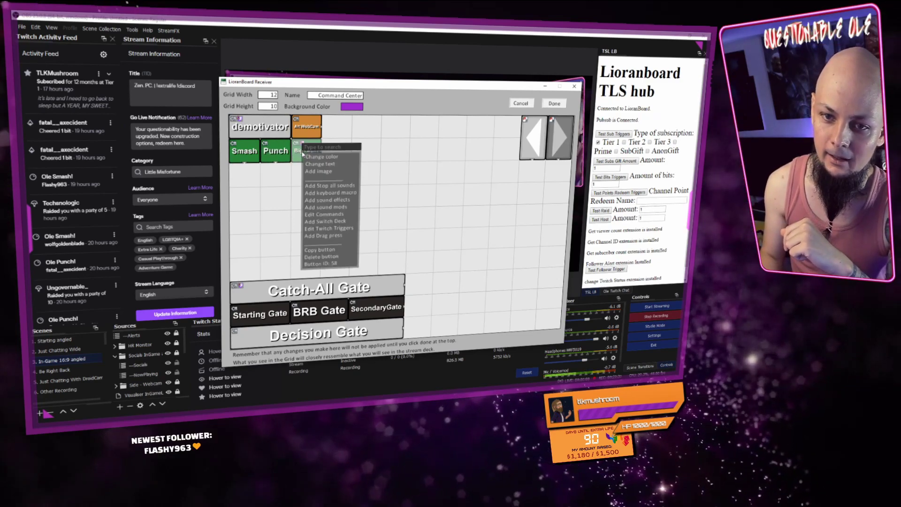
{"action": "left_click", "coordinate": [330, 229]}
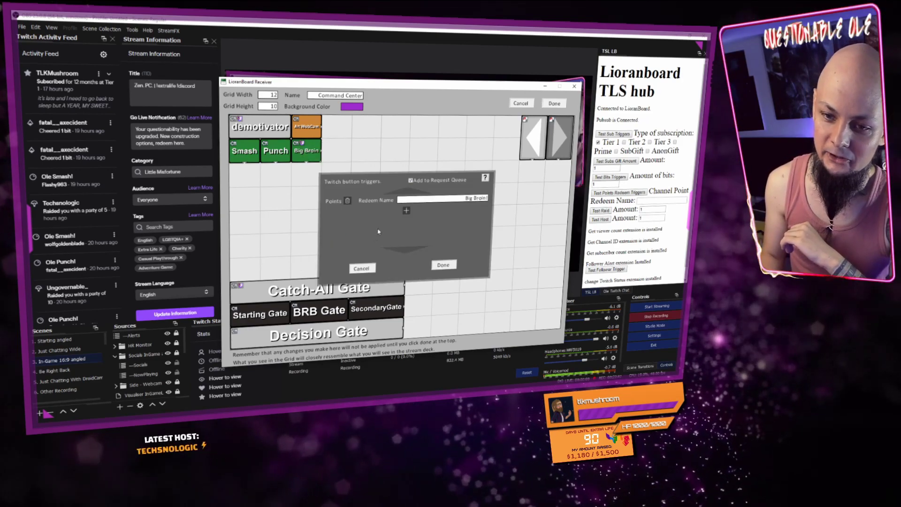
{"action": "left_click", "coordinate": [406, 211]}
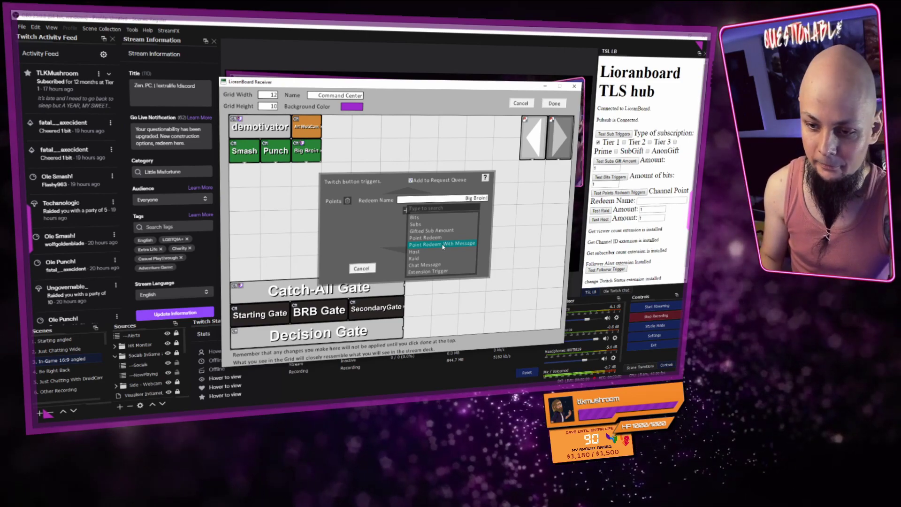
{"action": "left_click", "coordinate": [379, 230]}
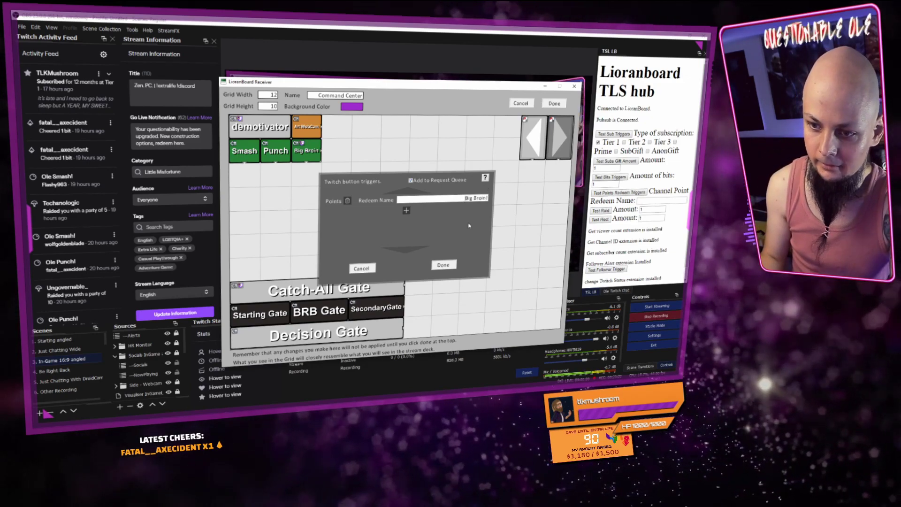
{"action": "left_click", "coordinate": [362, 268]}
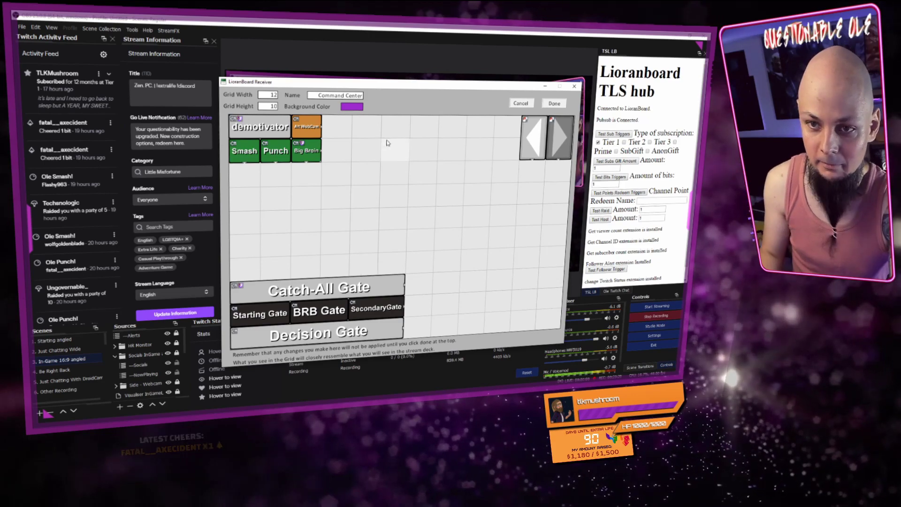
{"action": "left_click", "coordinate": [528, 106]}
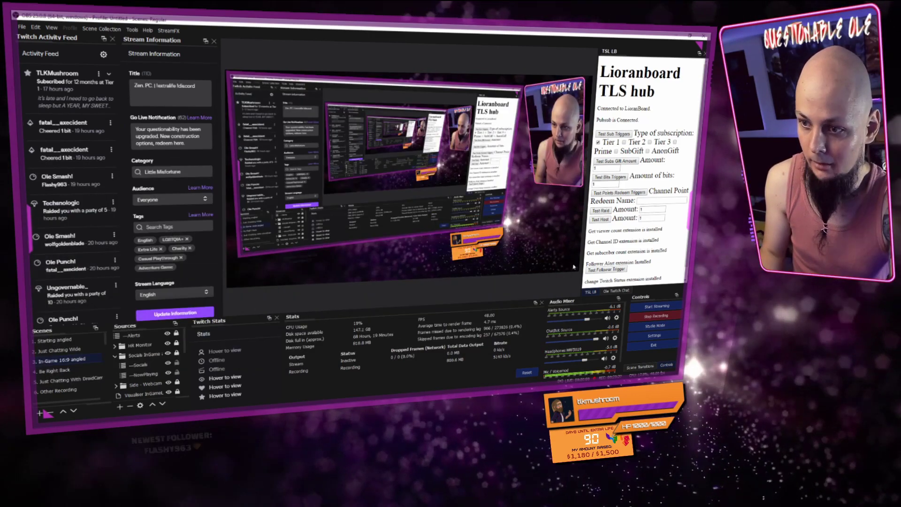
Redeem the Big Brain channel point reward from the Rewards & Challenges list in the Ole Twitch Chat dock
{"action": "left_click", "coordinate": [621, 290]}
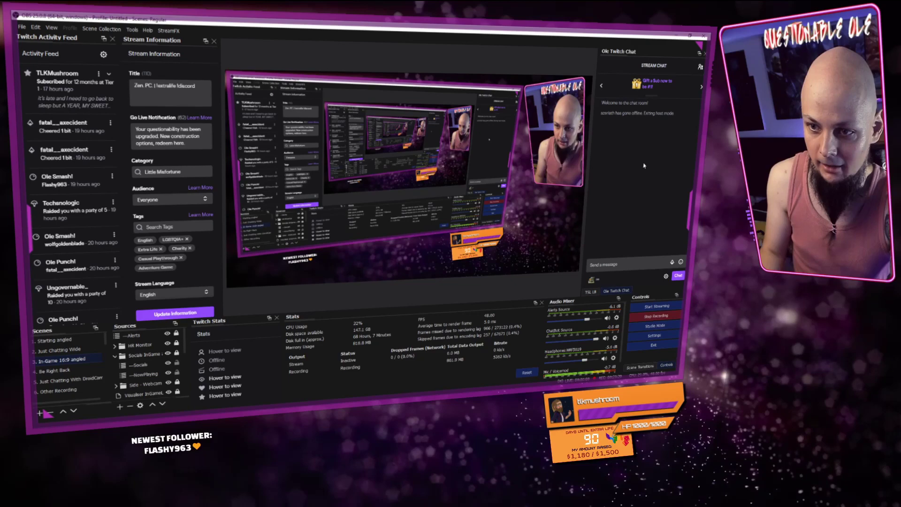
{"action": "left_click", "coordinate": [592, 282]}
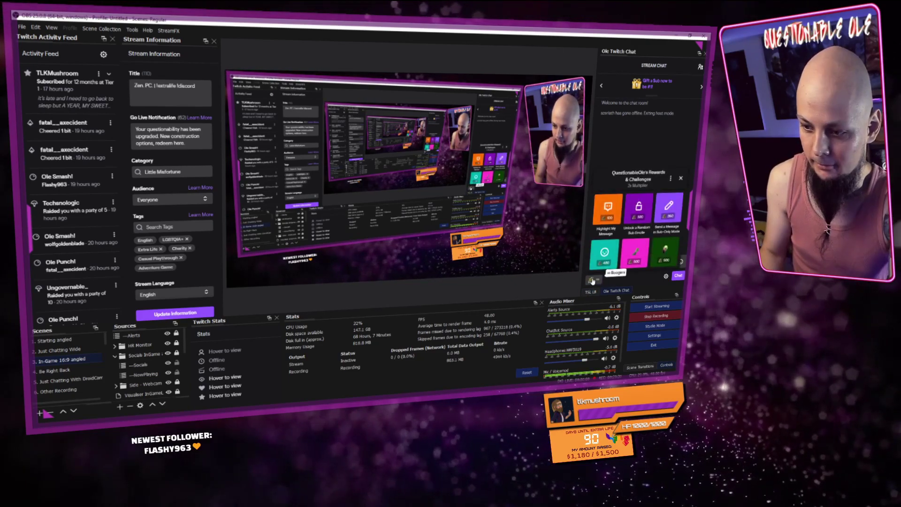
{"action": "scroll", "coordinate": [631, 262], "scroll_direction": "down", "scroll_amount": 2}
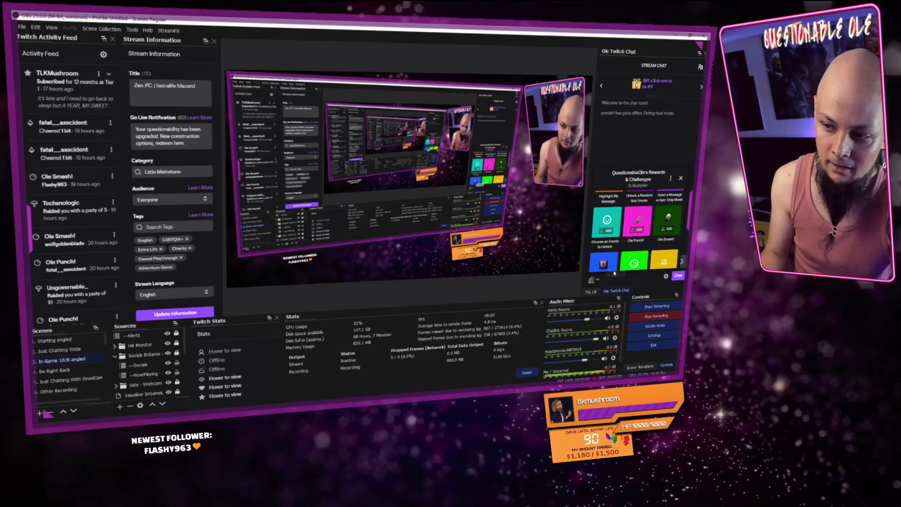
{"action": "scroll", "coordinate": [613, 262], "scroll_direction": "down", "scroll_amount": 2}
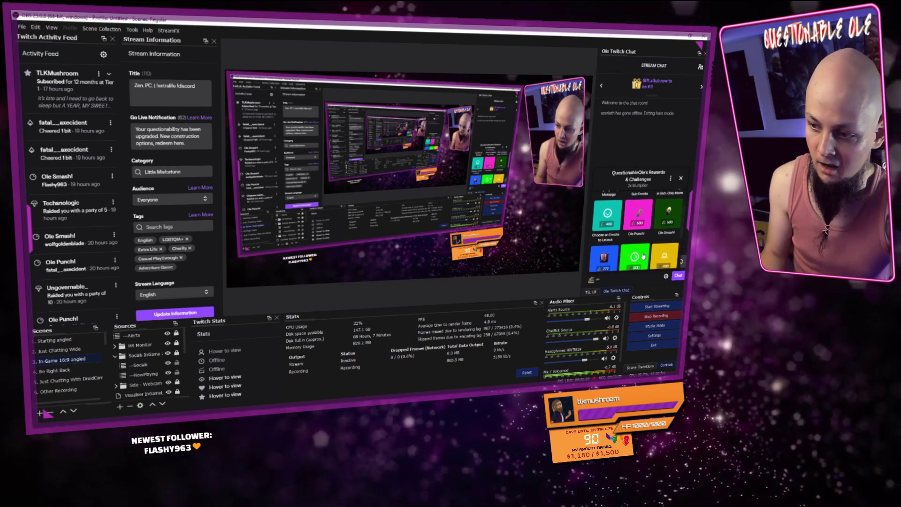
{"action": "left_click", "coordinate": [612, 246]}
{"action": "left_click", "coordinate": [636, 263]}
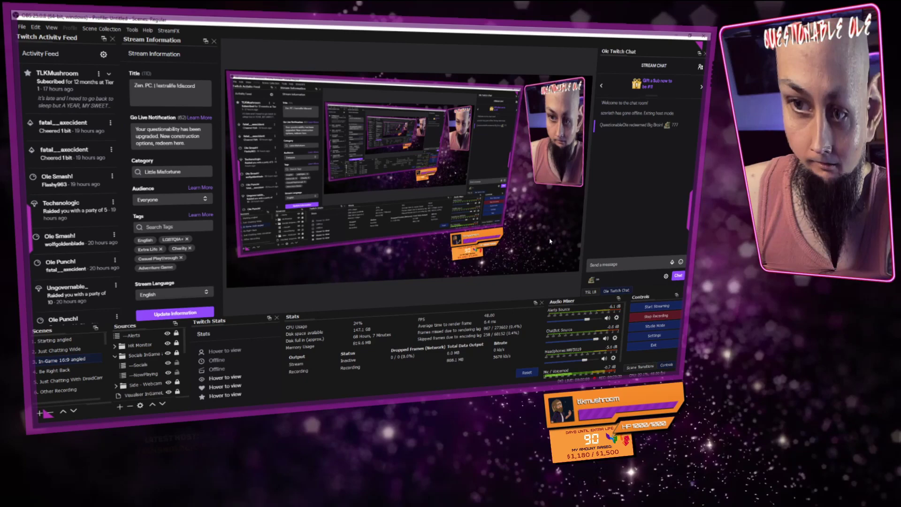